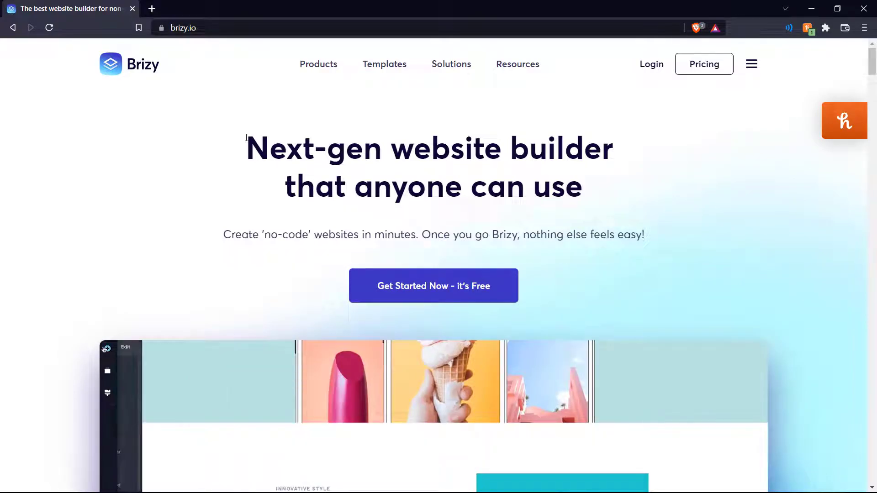
- Browse the Brizy.io homepage down to the Landing Pages templates
{"action": "left_click_drag", "start_coordinate": [246, 137], "coordinate": [591, 187]}
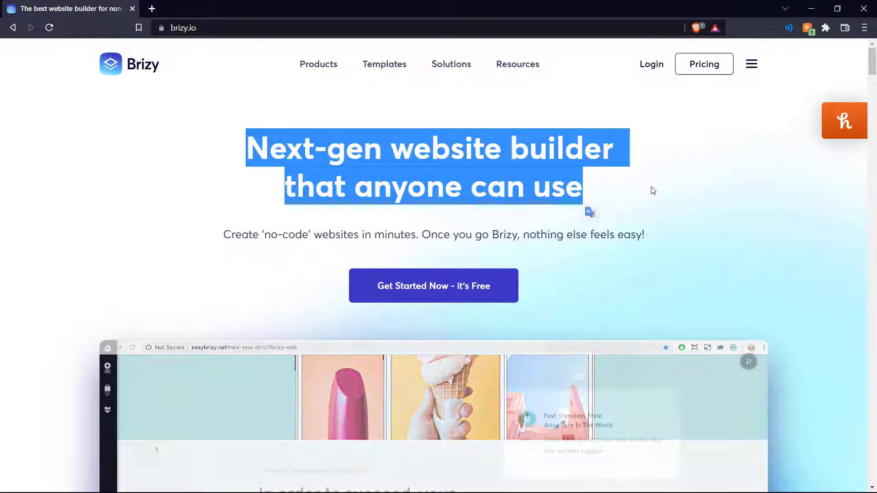
{"action": "left_click", "coordinate": [676, 192]}
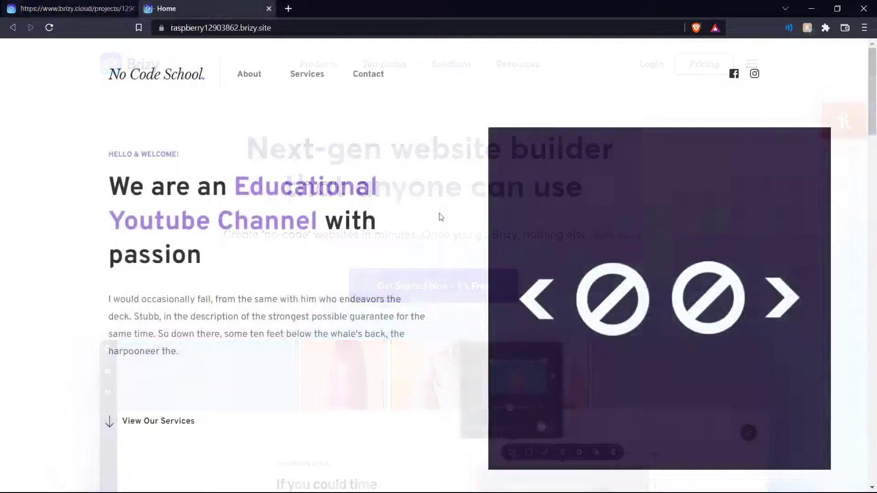
{"action": "scroll", "coordinate": [441, 217], "scroll_direction": "down", "scroll_amount": 15}
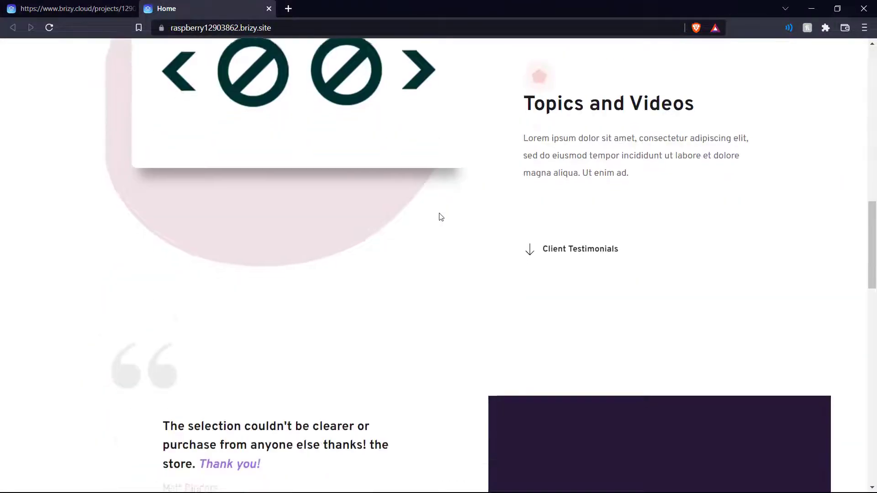
{"action": "scroll", "coordinate": [441, 217], "scroll_direction": "down", "scroll_amount": 10}
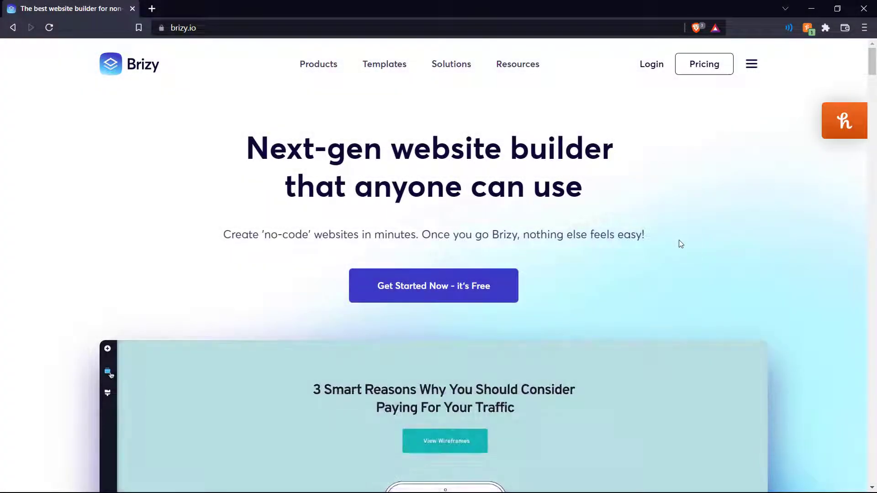
{"action": "scroll", "coordinate": [681, 244], "scroll_direction": "down", "scroll_amount": 5}
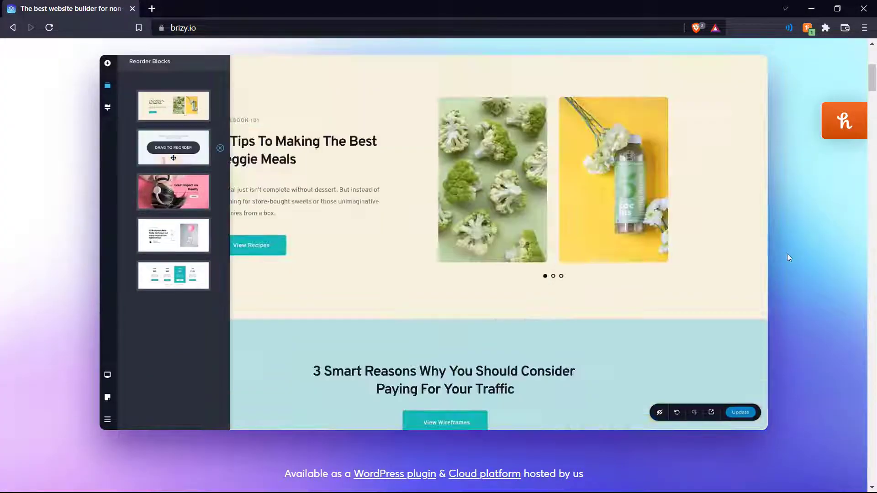
{"action": "scroll", "coordinate": [788, 254], "scroll_direction": "down", "scroll_amount": 6}
{"action": "scroll", "coordinate": [788, 258], "scroll_direction": "down", "scroll_amount": 8}
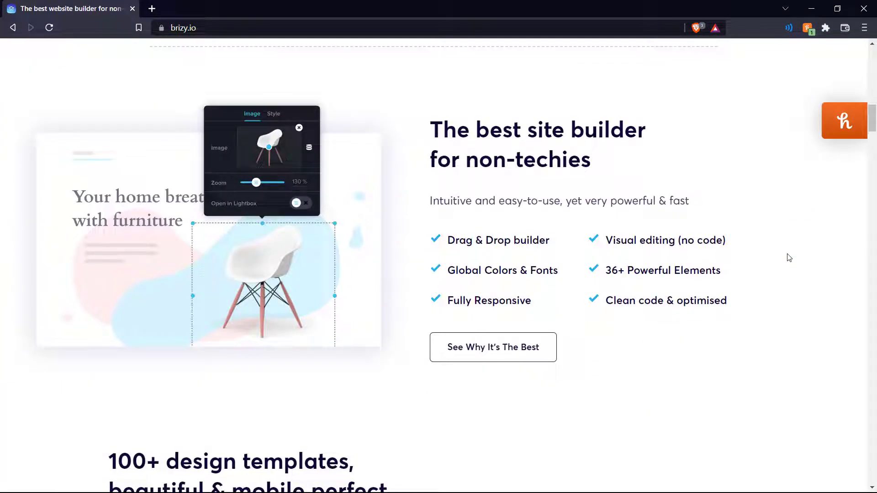
{"action": "scroll", "coordinate": [789, 258], "scroll_direction": "down", "scroll_amount": 1}
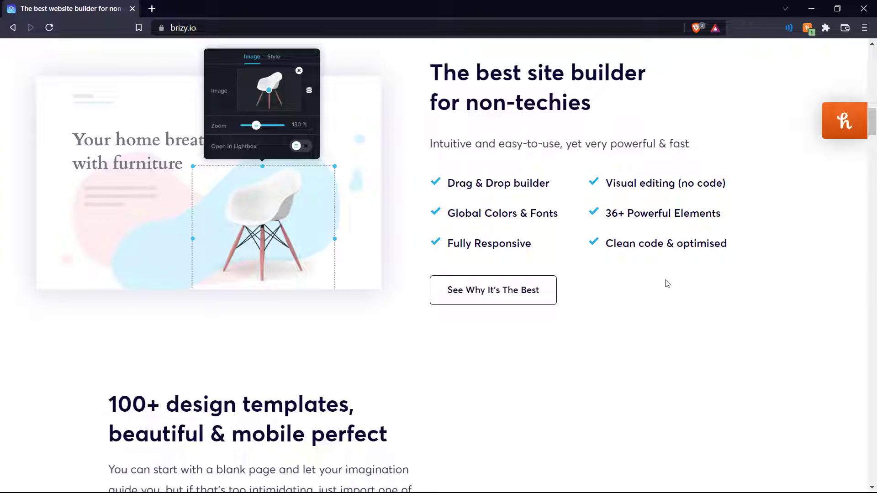
{"action": "scroll", "coordinate": [667, 284], "scroll_direction": "down", "scroll_amount": 9}
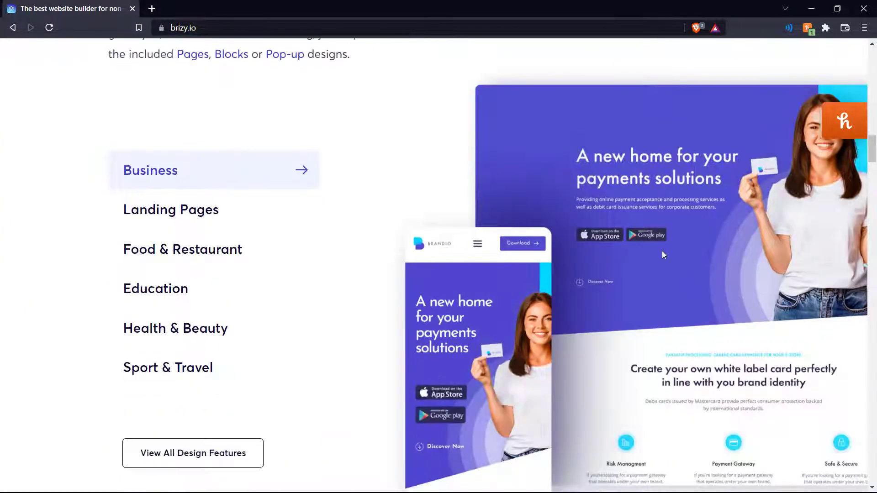
{"action": "left_click", "coordinate": [204, 209]}
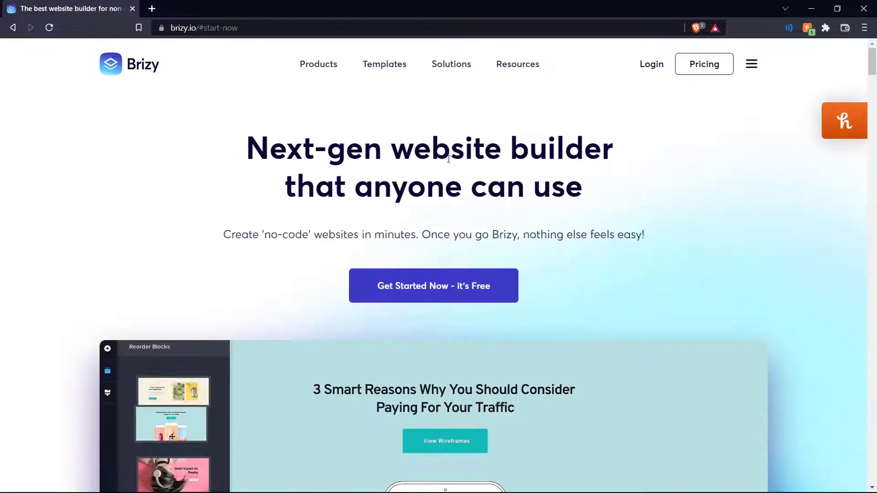
- Switch the pricing plans to Cloud and choose the free Brizy Cloud plan
{"action": "left_click", "coordinate": [434, 287]}
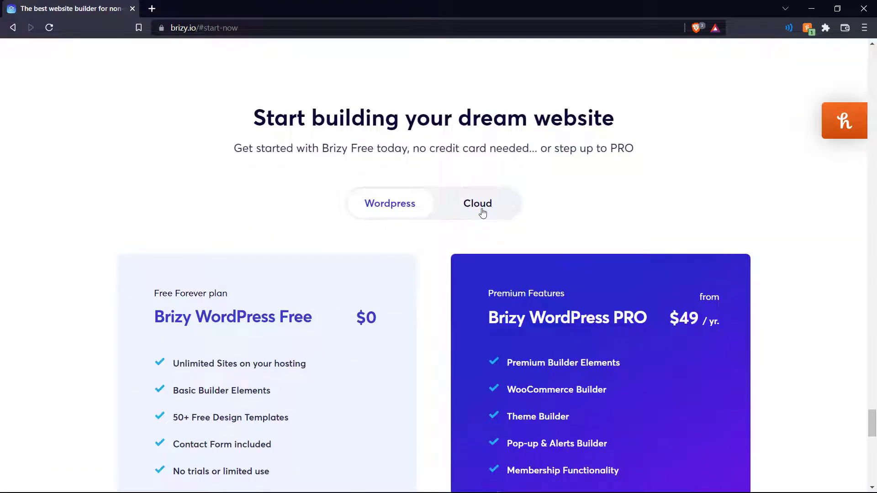
{"action": "scroll", "coordinate": [470, 182], "scroll_direction": "down", "scroll_amount": 2}
{"action": "left_click", "coordinate": [483, 92]}
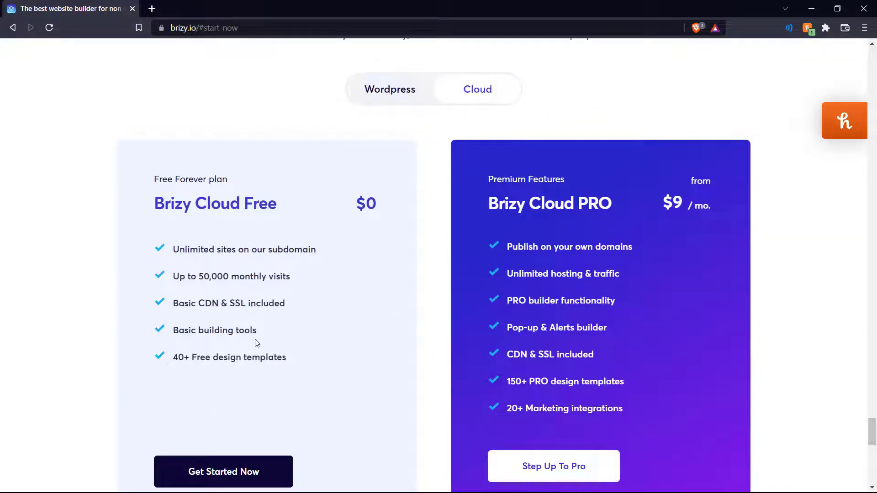
{"action": "scroll", "coordinate": [261, 336], "scroll_direction": "down", "scroll_amount": 1}
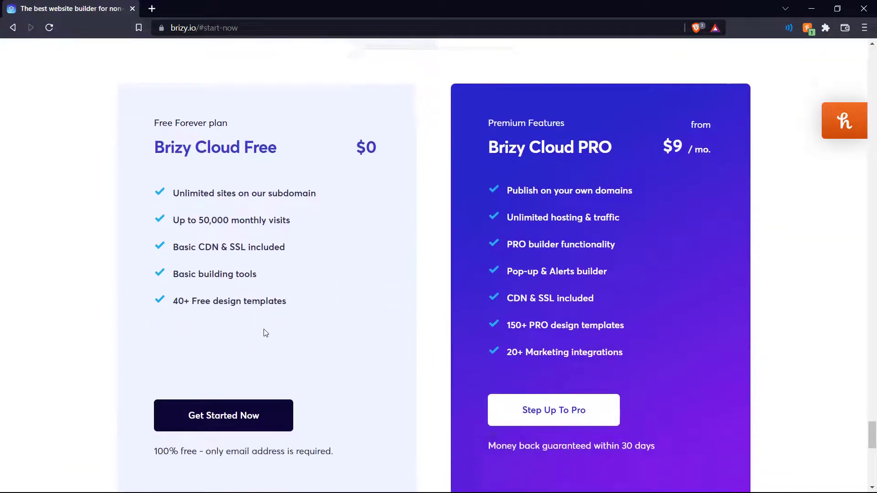
{"action": "left_click", "coordinate": [241, 427]}
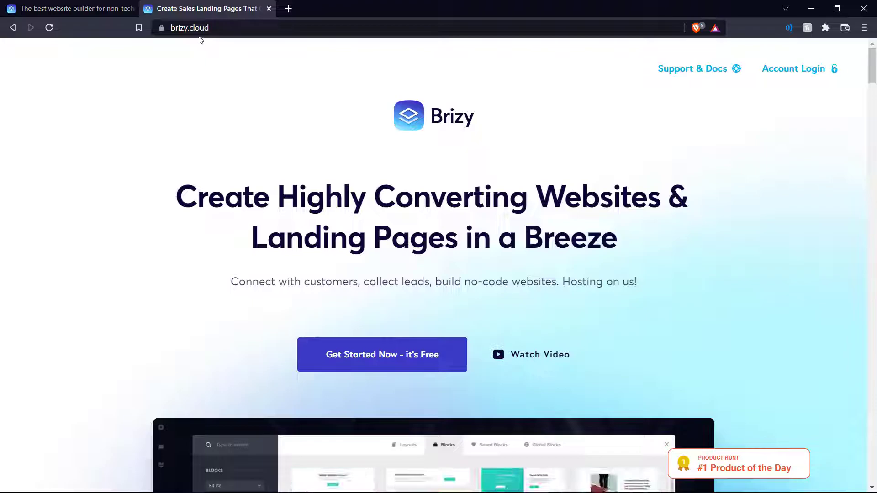
- Sign up free, close the extra tabs, and create a Website & Landing Page project
{"action": "left_click", "coordinate": [415, 364]}
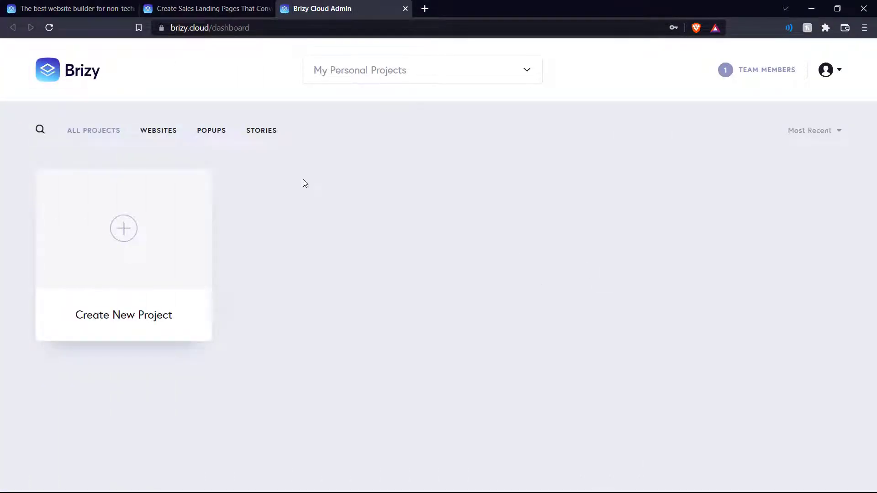
{"action": "left_click", "coordinate": [135, 12]}
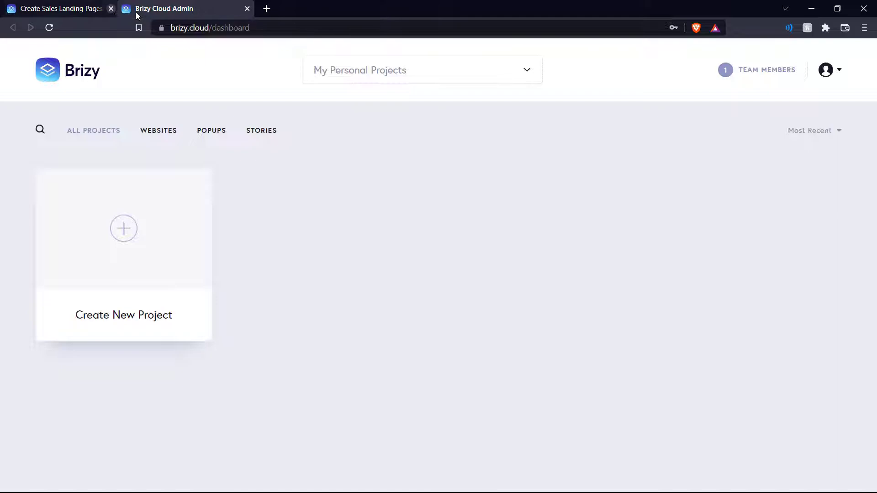
{"action": "left_click", "coordinate": [110, 8]}
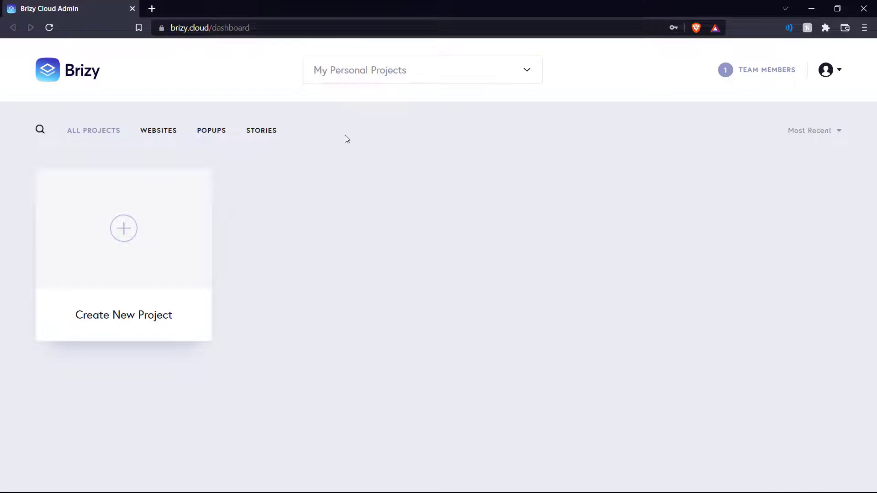
{"action": "left_click", "coordinate": [117, 249]}
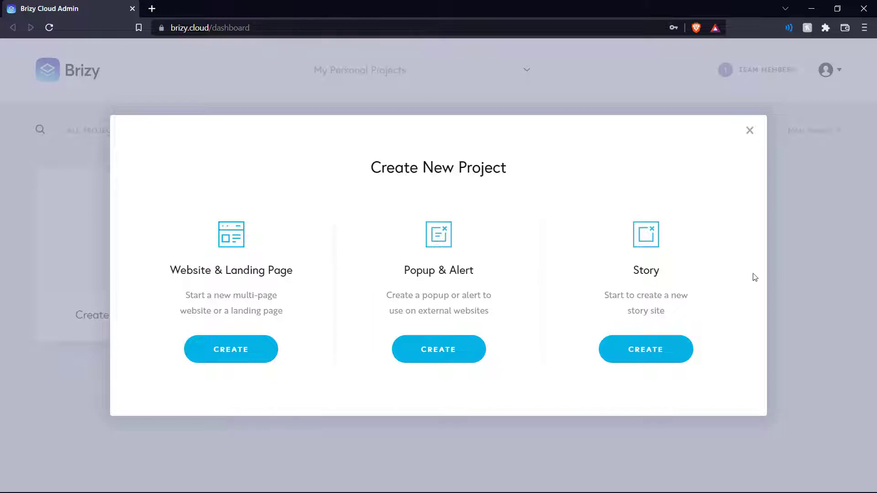
{"action": "left_click", "coordinate": [242, 346]}
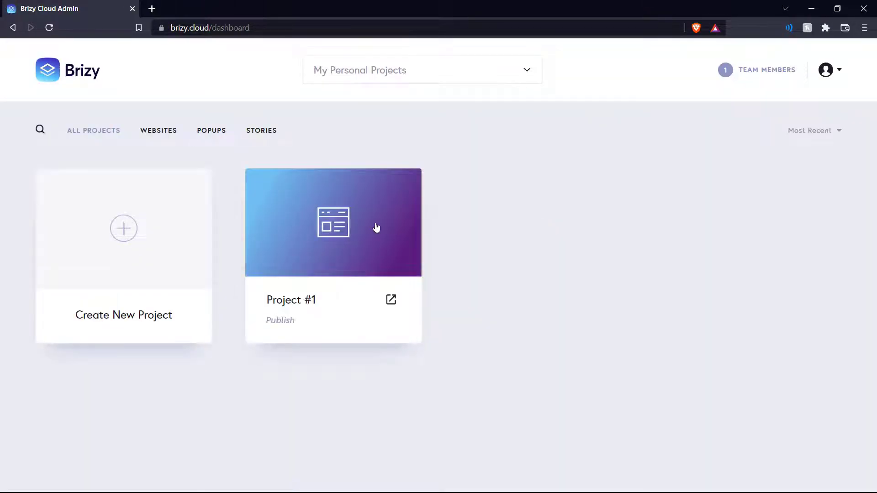
{"action": "mouse_move", "coordinate": [320, 227]}
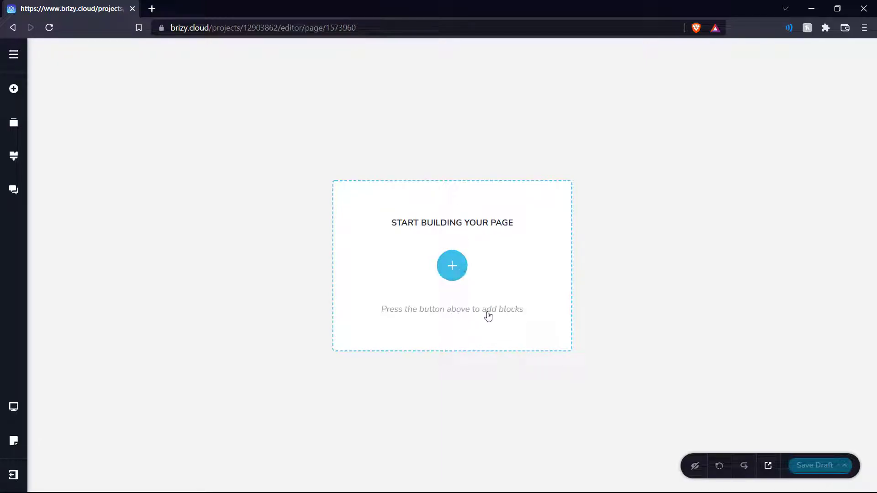
- Look through the Add Elements, Reorder Blocks and Styling preset panels
{"action": "left_click", "coordinate": [13, 89]}
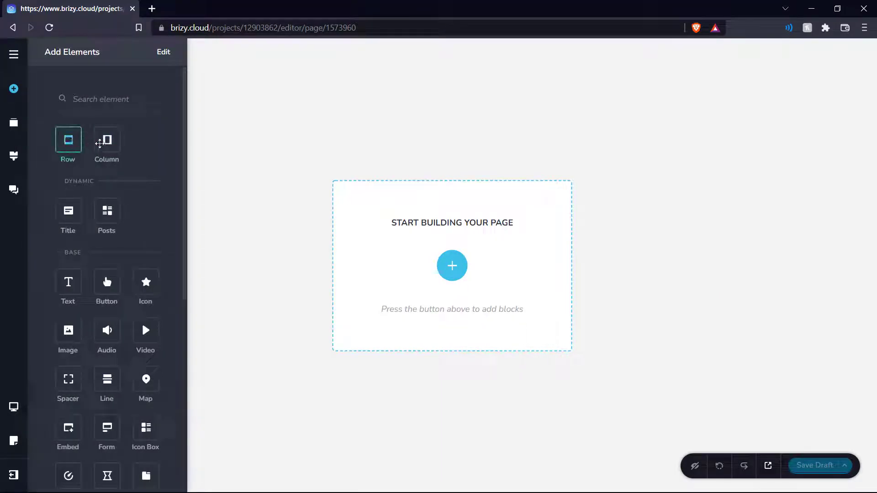
{"action": "scroll", "coordinate": [96, 140], "scroll_direction": "down", "scroll_amount": 3}
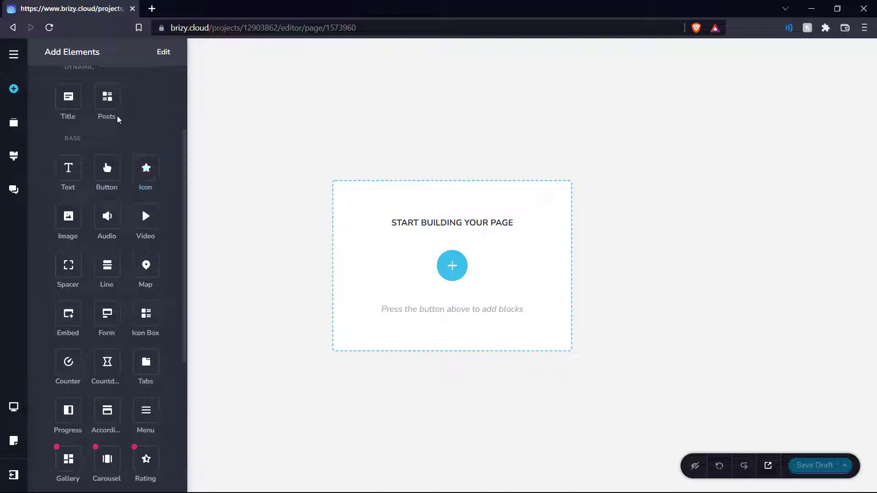
{"action": "left_click", "coordinate": [10, 122]}
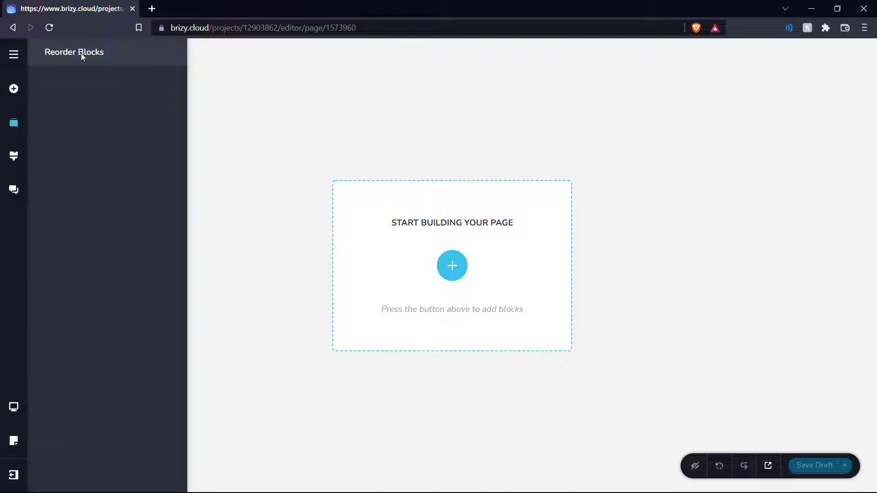
{"action": "left_click", "coordinate": [10, 169]}
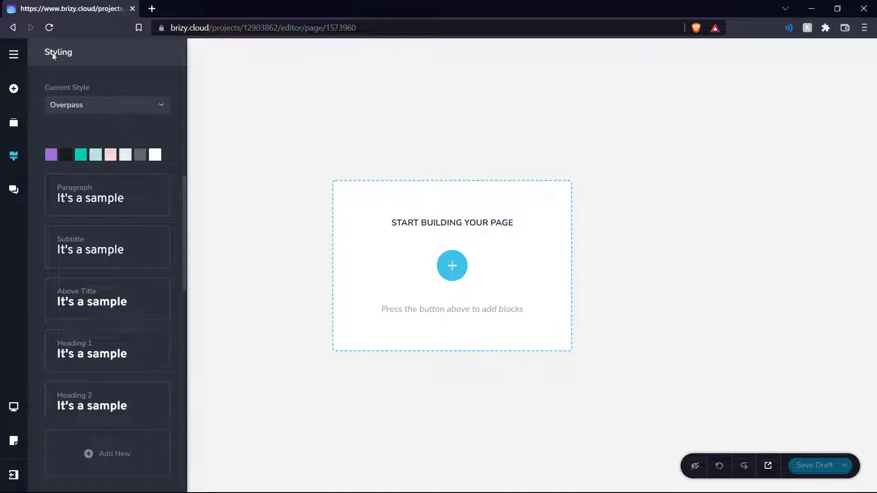
{"action": "left_click", "coordinate": [94, 111]}
- Check device previews and page settings, keeping Default visitor view, then open the block library
{"action": "left_click", "coordinate": [12, 406]}
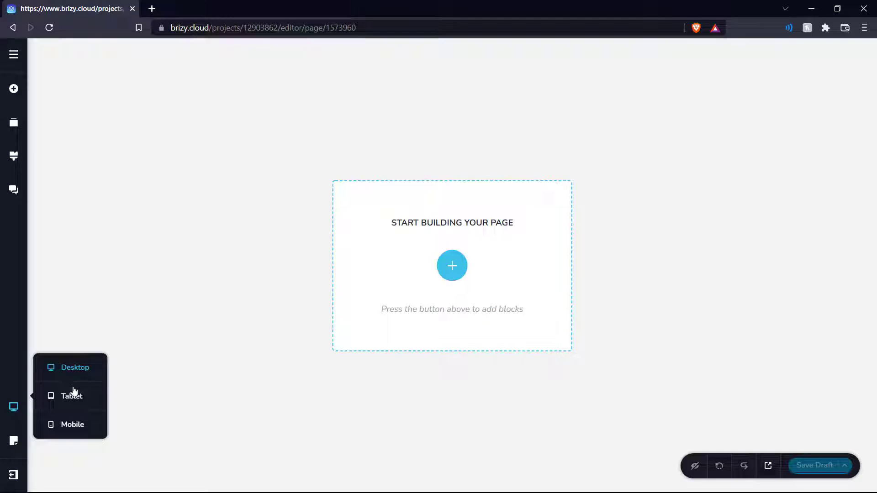
{"action": "left_click", "coordinate": [13, 447]}
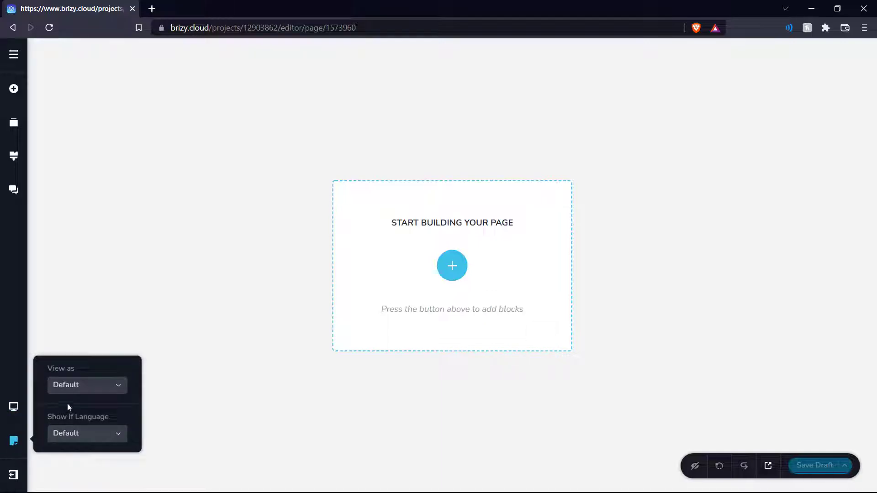
{"action": "left_click", "coordinate": [79, 390]}
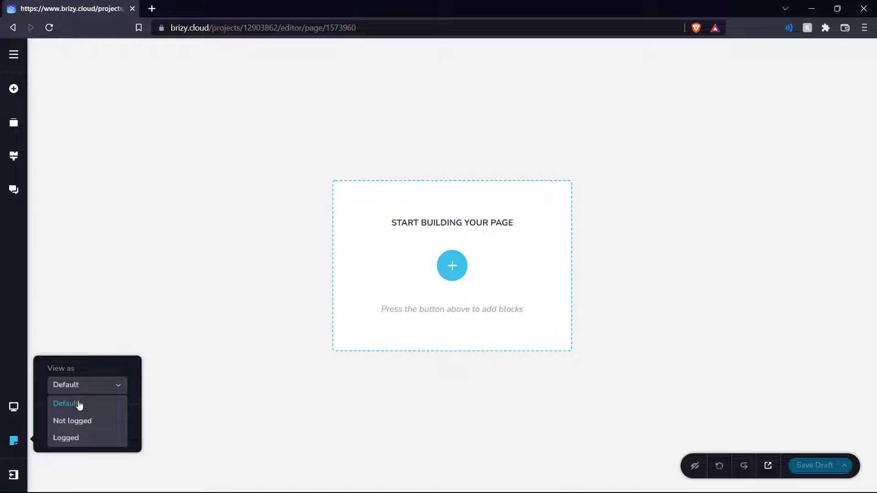
{"action": "left_click", "coordinate": [85, 402]}
{"action": "left_click", "coordinate": [82, 437]}
{"action": "left_click", "coordinate": [657, 175]}
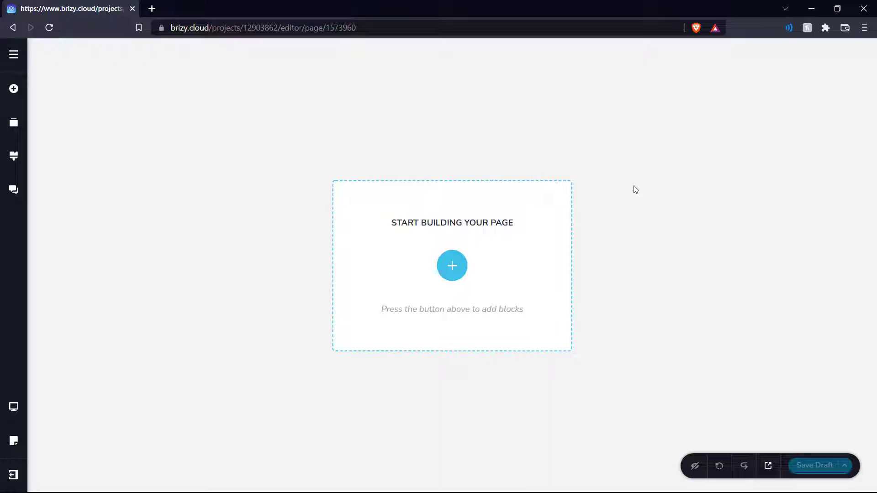
{"action": "left_click", "coordinate": [453, 266]}
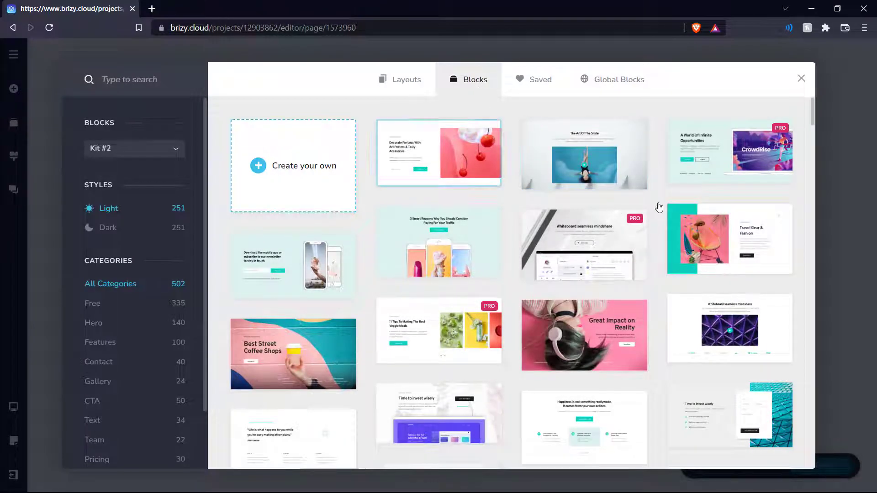
- Filter Layouts to Free, open the Supreme layout and import it into the page
{"action": "scroll", "coordinate": [436, 116], "scroll_direction": "down", "scroll_amount": 5}
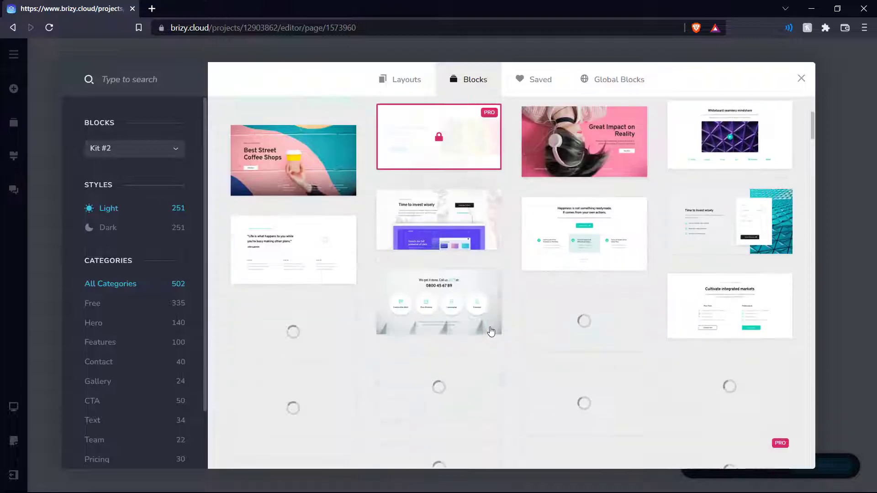
{"action": "scroll", "coordinate": [436, 116], "scroll_direction": "up", "scroll_amount": 5}
{"action": "left_click", "coordinate": [414, 83]}
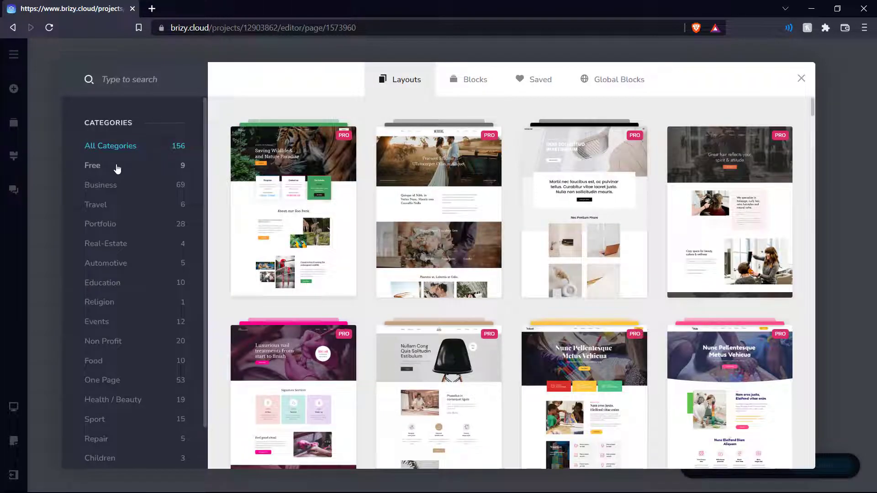
{"action": "left_click", "coordinate": [115, 166]}
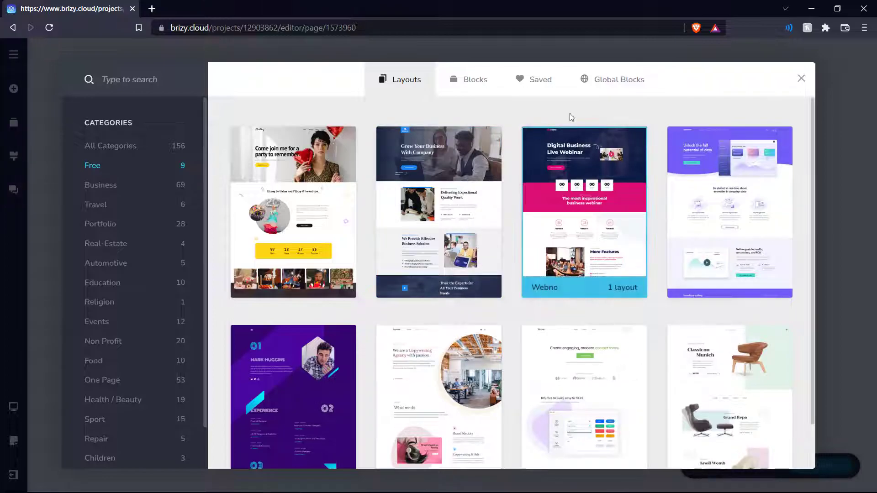
{"action": "scroll", "coordinate": [602, 119], "scroll_direction": "down", "scroll_amount": 1}
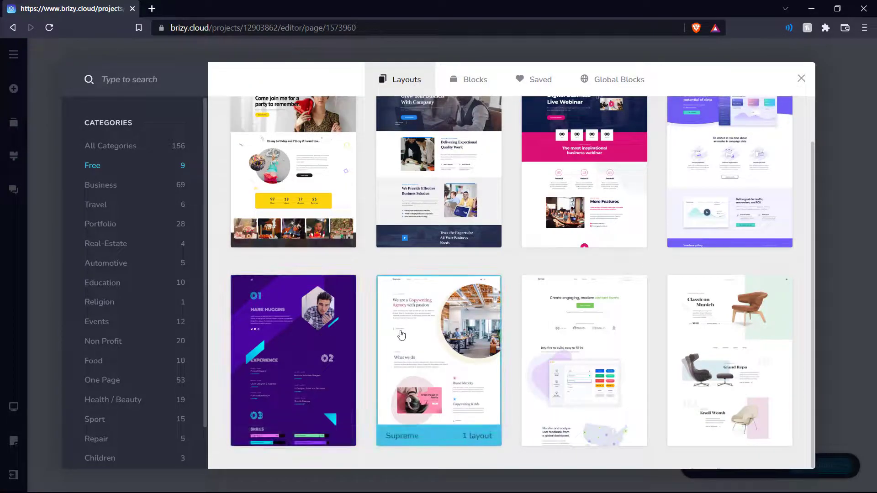
{"action": "left_click", "coordinate": [429, 332]}
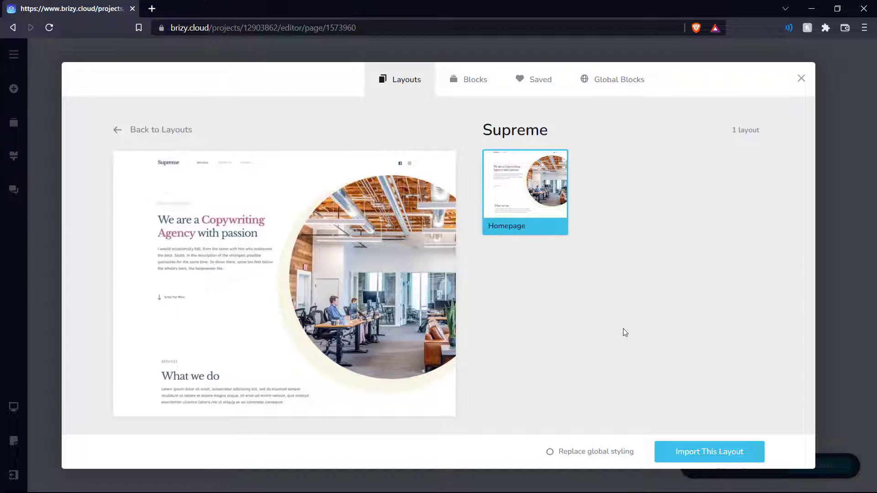
{"action": "left_click", "coordinate": [709, 448]}
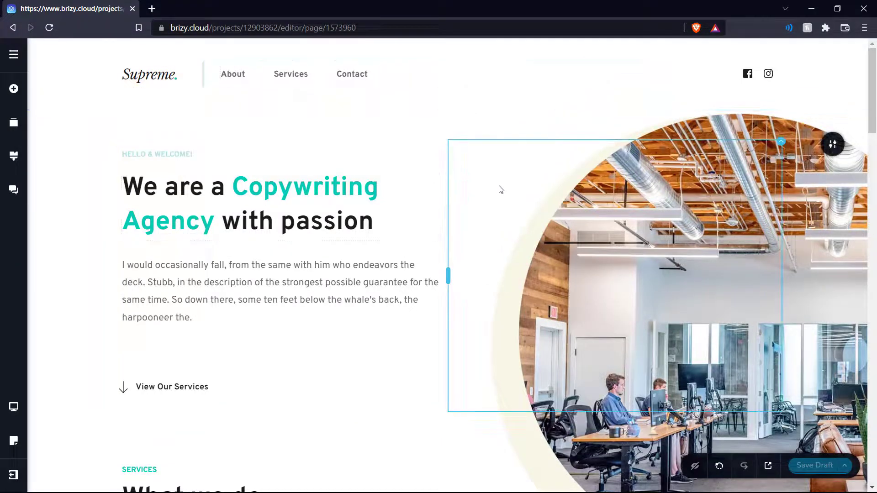
{"action": "scroll", "coordinate": [463, 219], "scroll_direction": "down", "scroll_amount": 1}
{"action": "scroll", "coordinate": [463, 218], "scroll_direction": "down", "scroll_amount": 10}
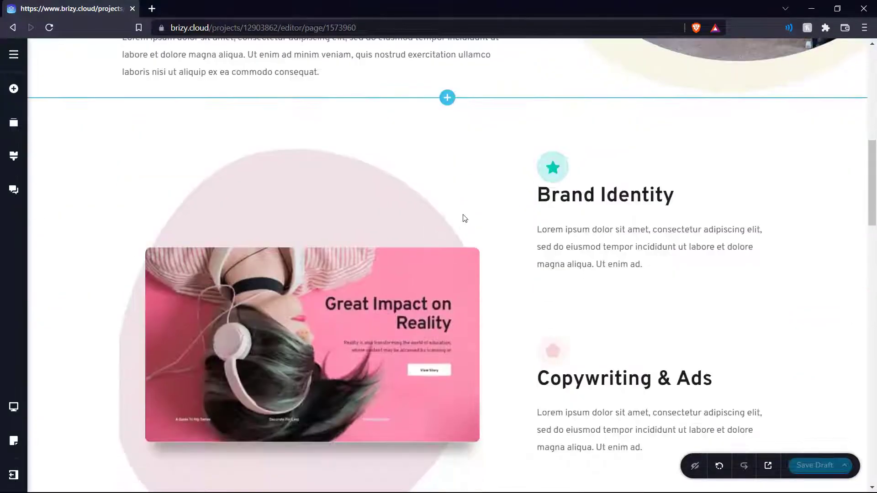
{"action": "scroll", "coordinate": [463, 218], "scroll_direction": "down", "scroll_amount": 10}
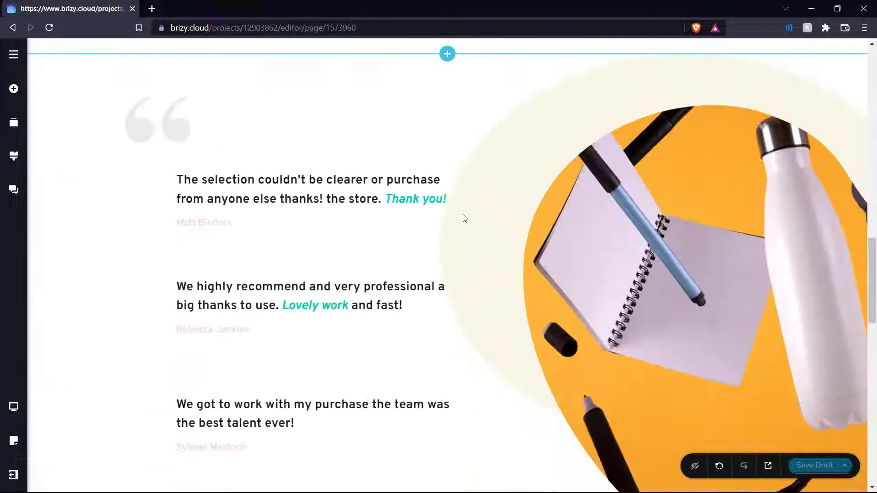
{"action": "scroll", "coordinate": [464, 219], "scroll_direction": "down", "scroll_amount": 10}
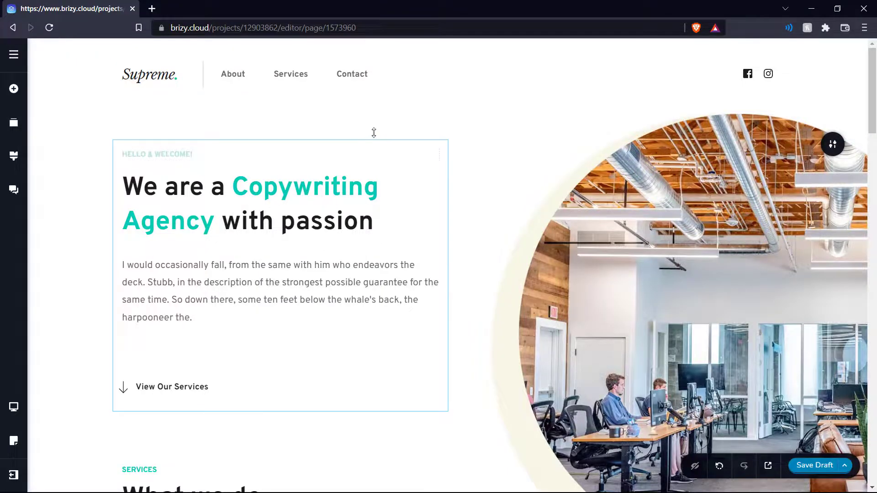
- Replace the Supreme. logo text with No Code School, widened to fit one line
{"action": "triple_click", "coordinate": [180, 78]}
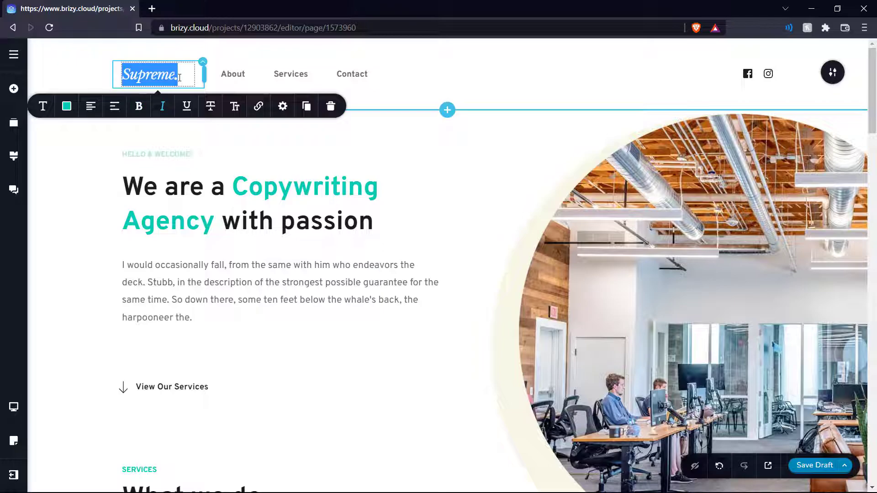
{"action": "type", "text": "No Code School."}
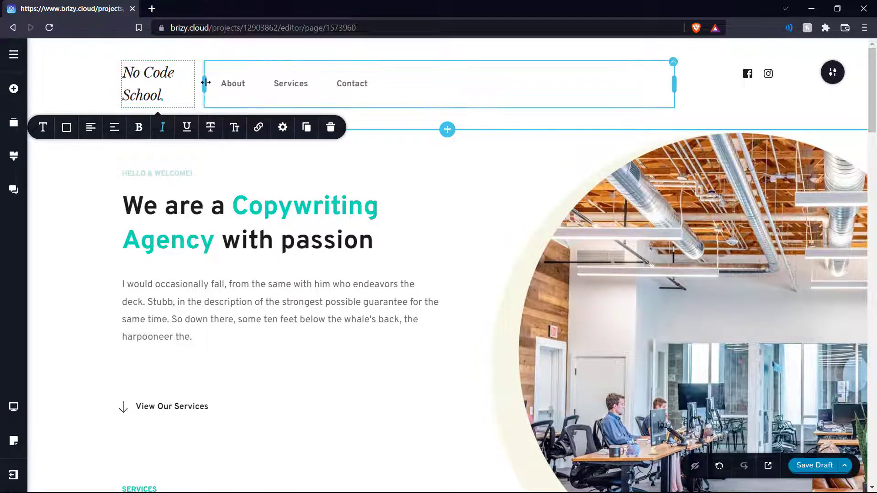
{"action": "left_click_drag", "start_coordinate": [209, 83], "coordinate": [233, 84]}
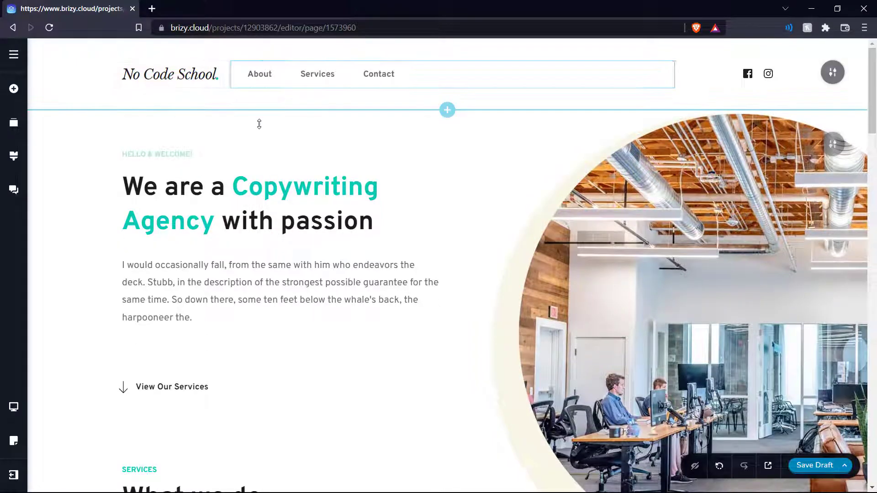
- Colour the logo's trailing dot purple
{"action": "left_click", "coordinate": [218, 77]}
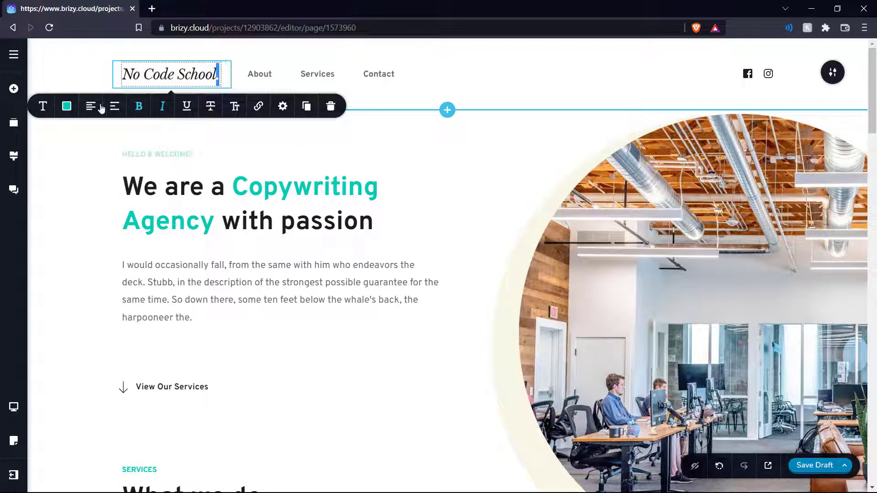
{"action": "left_click", "coordinate": [67, 106]}
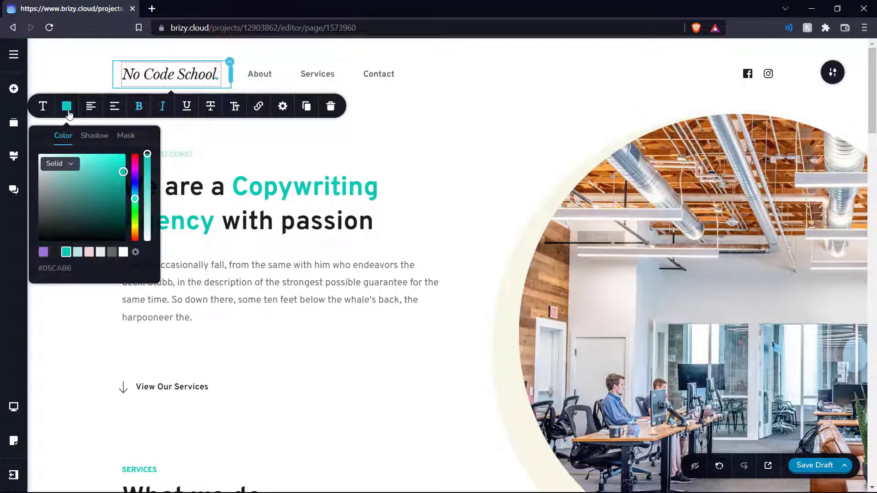
{"action": "left_click", "coordinate": [43, 252]}
{"action": "left_click", "coordinate": [211, 156]}
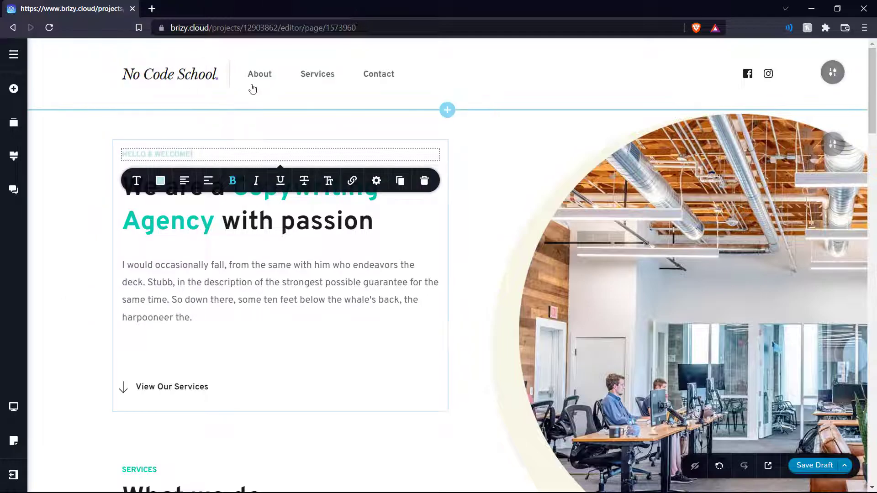
{"action": "left_click", "coordinate": [360, 141]}
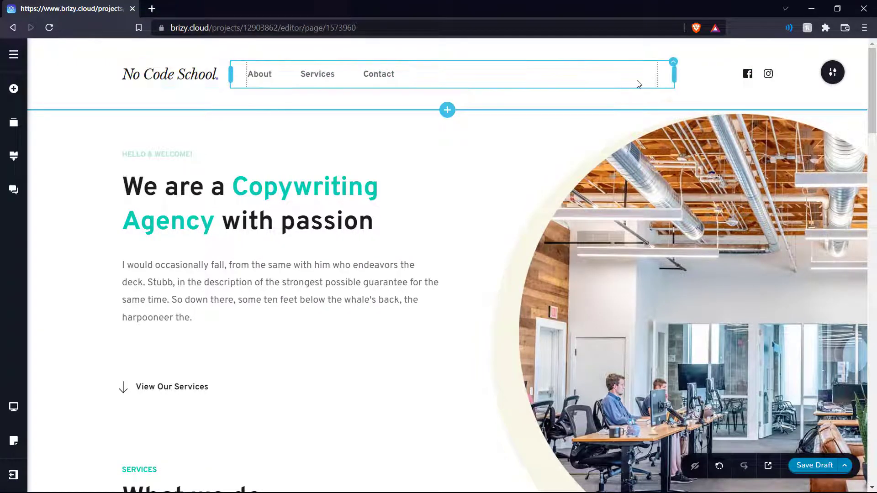
- Colour the HELLO & WELCOME! heading purple
{"action": "triple_click", "coordinate": [182, 154]}
{"action": "left_click", "coordinate": [161, 180]}
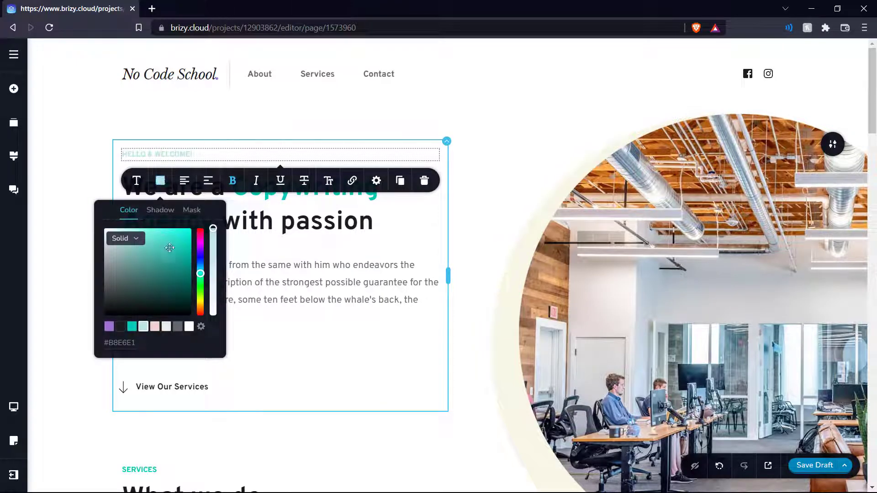
{"action": "left_click", "coordinate": [109, 326]}
{"action": "left_click", "coordinate": [186, 151]}
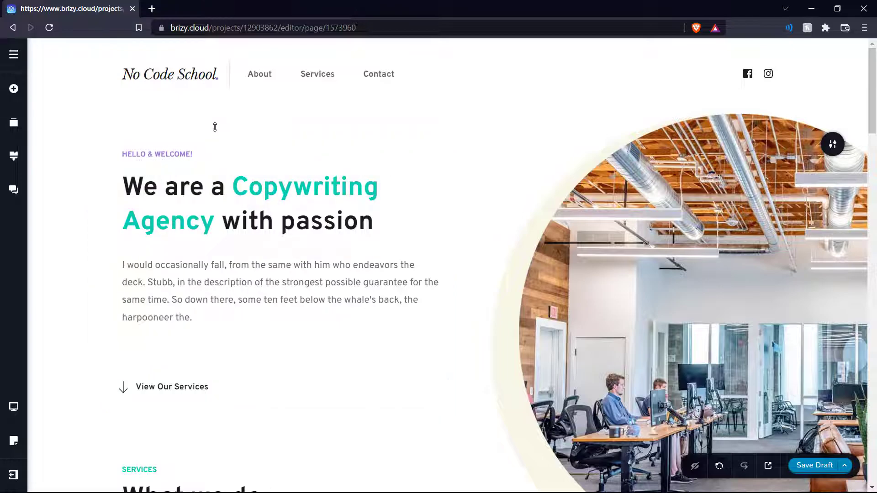
- Replace Copywriting Agency in the headline with Educational YouTube Channel
{"action": "double_click", "coordinate": [239, 184]}
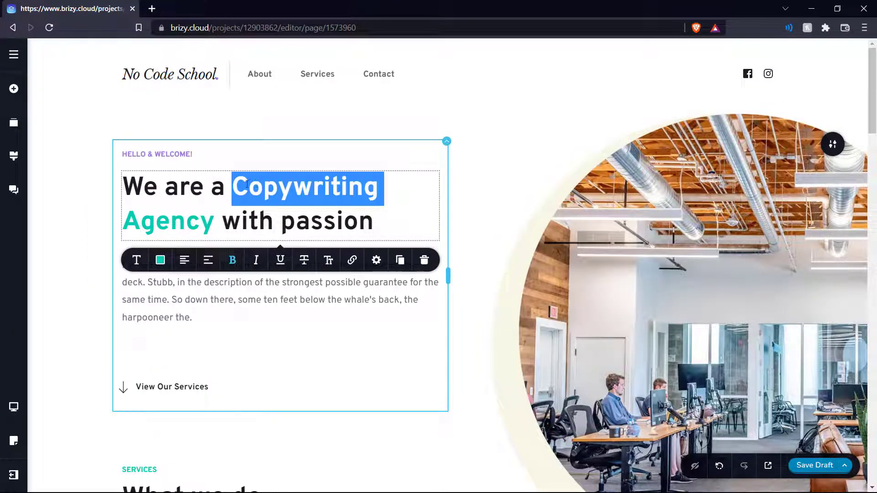
{"action": "left_click", "coordinate": [238, 186]}
{"action": "left_click_drag", "start_coordinate": [238, 186], "coordinate": [218, 221]}
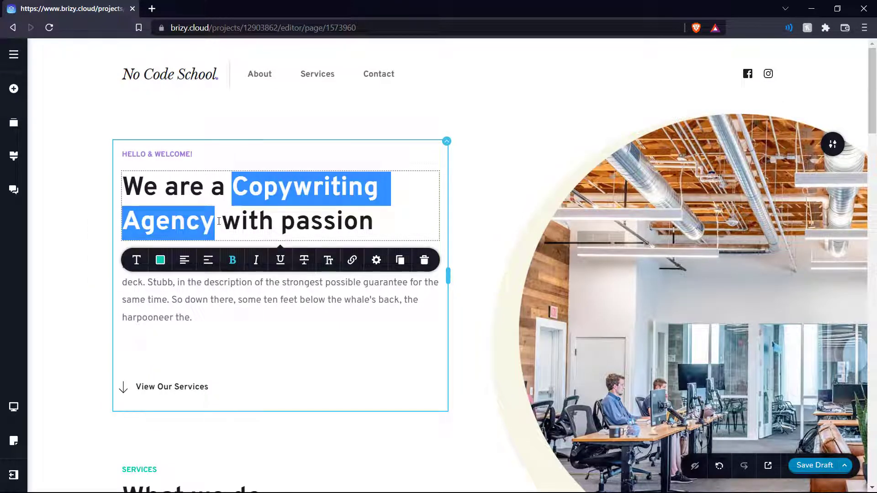
{"action": "type", "text": "Educational YouTube Channel"}
{"action": "scroll", "coordinate": [145, 243], "scroll_direction": "down", "scroll_amount": 1}
{"action": "left_click", "coordinate": [145, 243]}
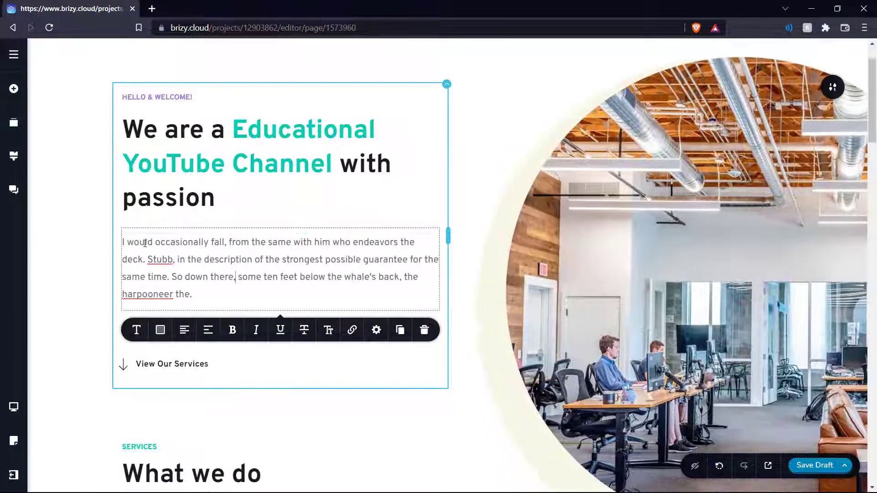
{"action": "left_click_drag", "start_coordinate": [123, 242], "coordinate": [211, 298]}
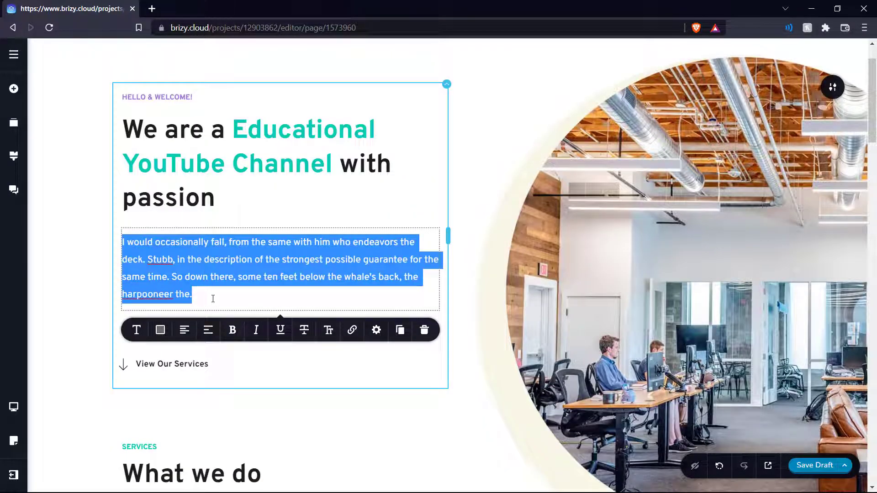
{"action": "left_click", "coordinate": [237, 297]}
{"action": "scroll", "coordinate": [250, 281], "scroll_direction": "up", "scroll_amount": 1}
- Colour the words Educational YouTube Channel purple
{"action": "double_click", "coordinate": [237, 188]}
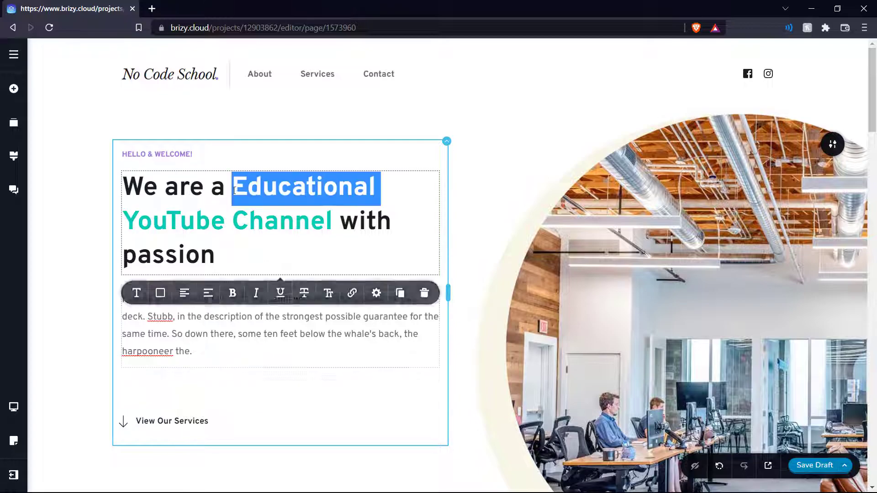
{"action": "left_click_drag", "start_coordinate": [233, 187], "coordinate": [328, 218]}
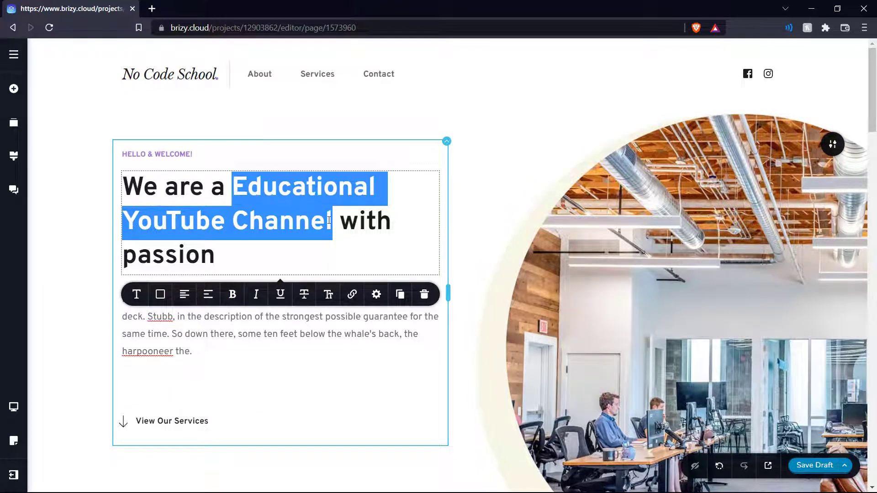
{"action": "left_click", "coordinate": [160, 294]}
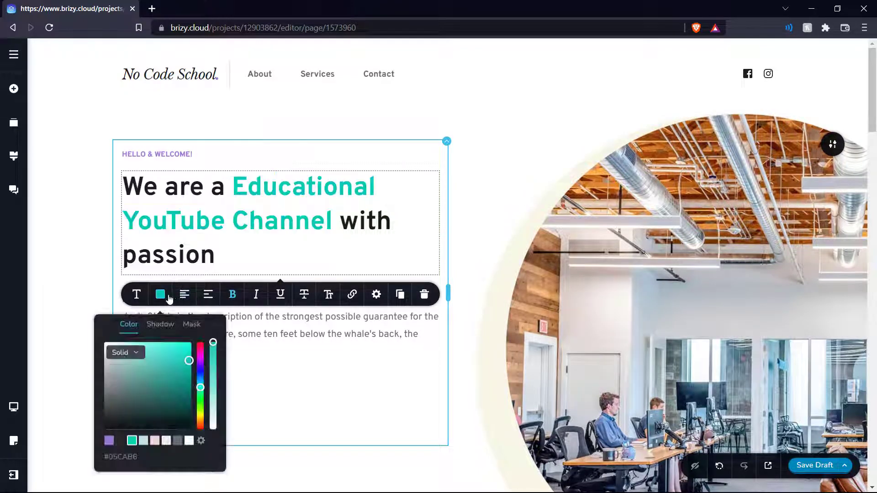
{"action": "left_click", "coordinate": [109, 440]}
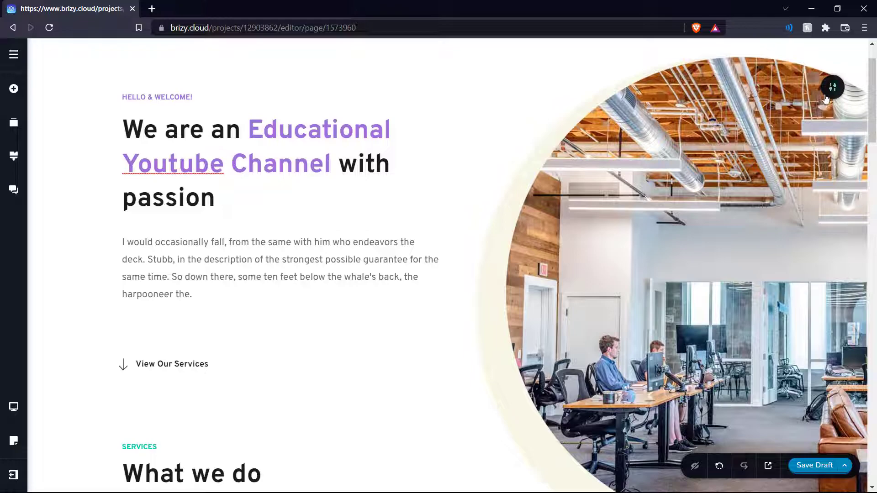
- Replace the hero's office photo with the dark nocode image and set its size to Auto
{"action": "scroll", "coordinate": [835, 99], "scroll_direction": "up", "scroll_amount": 1}
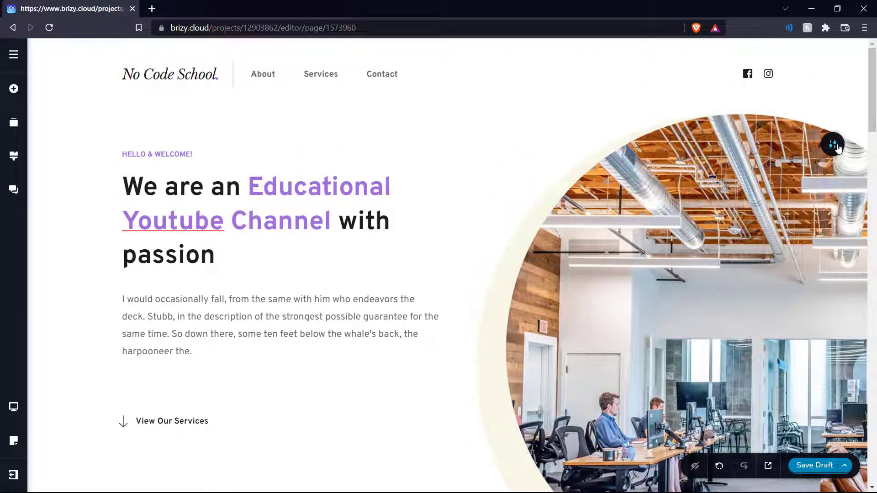
{"action": "left_click", "coordinate": [838, 147]}
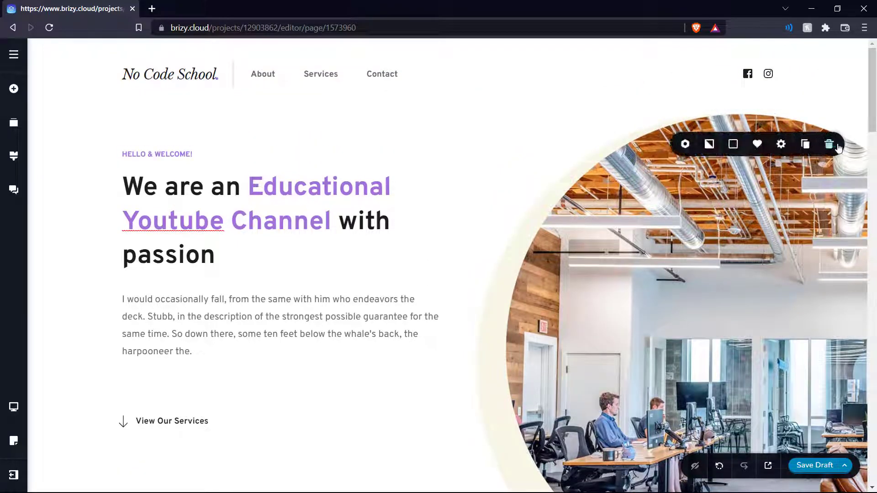
{"action": "left_click", "coordinate": [709, 145]}
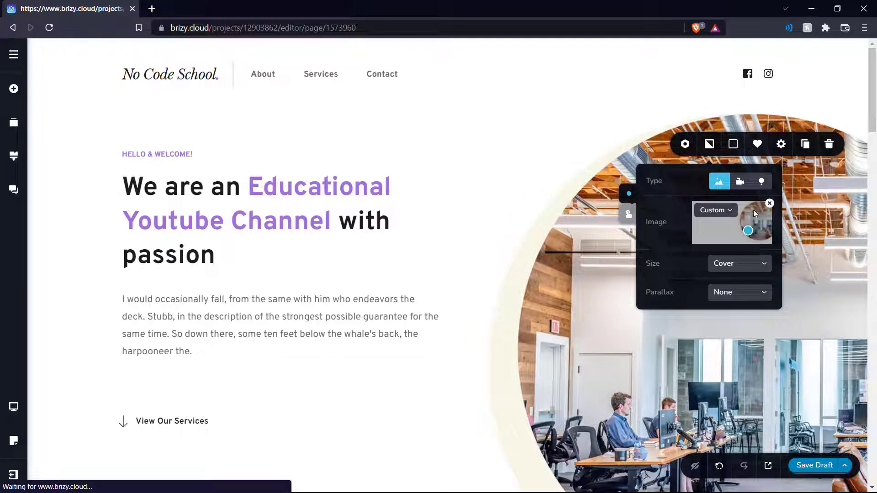
{"action": "left_click", "coordinate": [770, 204]}
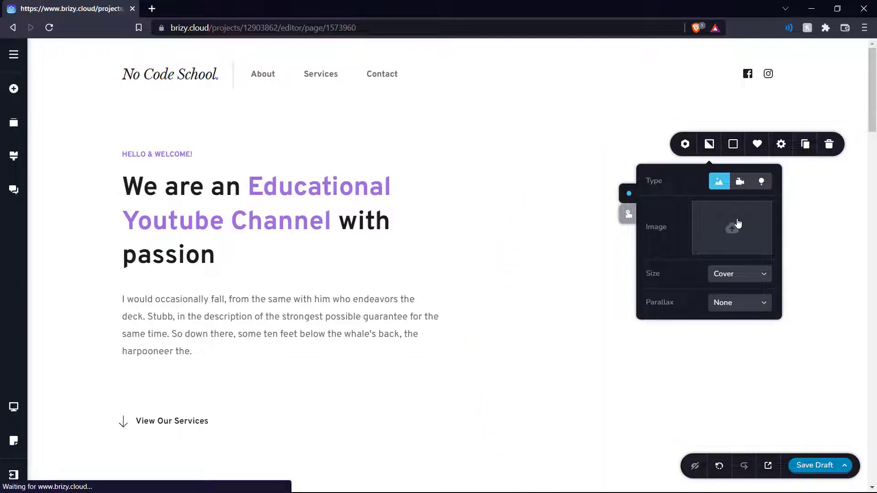
{"action": "left_click", "coordinate": [731, 234]}
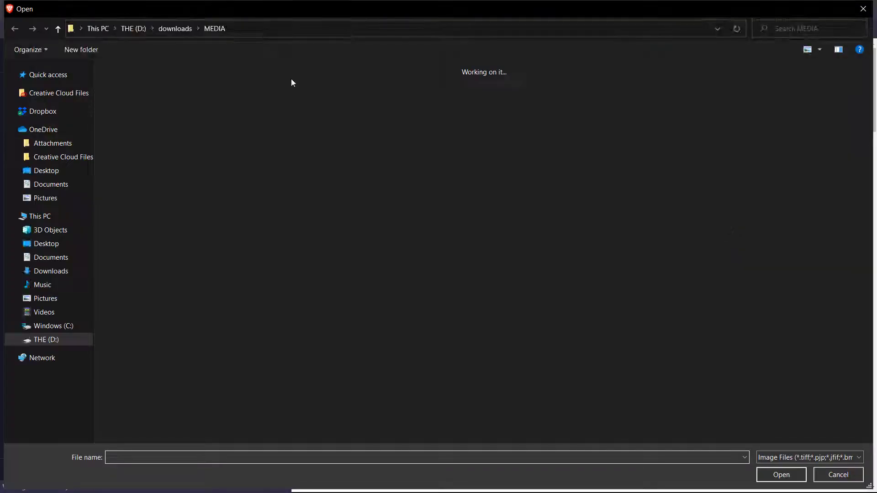
{"action": "double_click", "coordinate": [536, 103]}
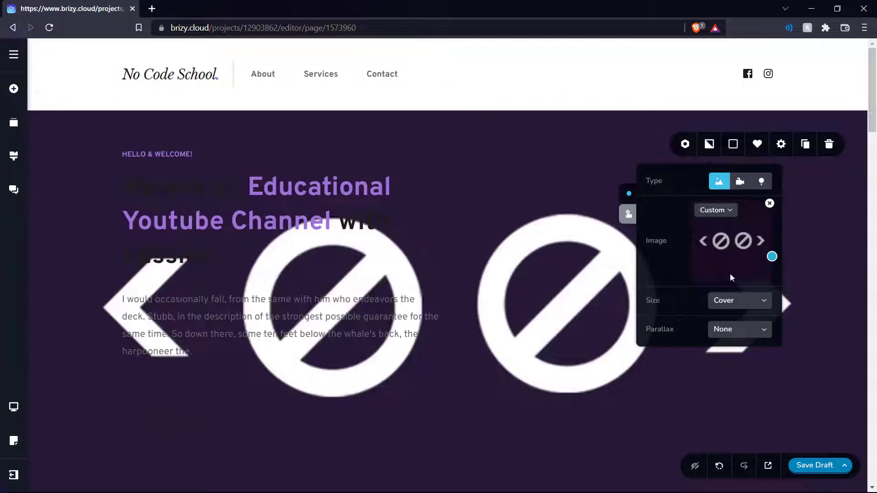
{"action": "left_click", "coordinate": [739, 304]}
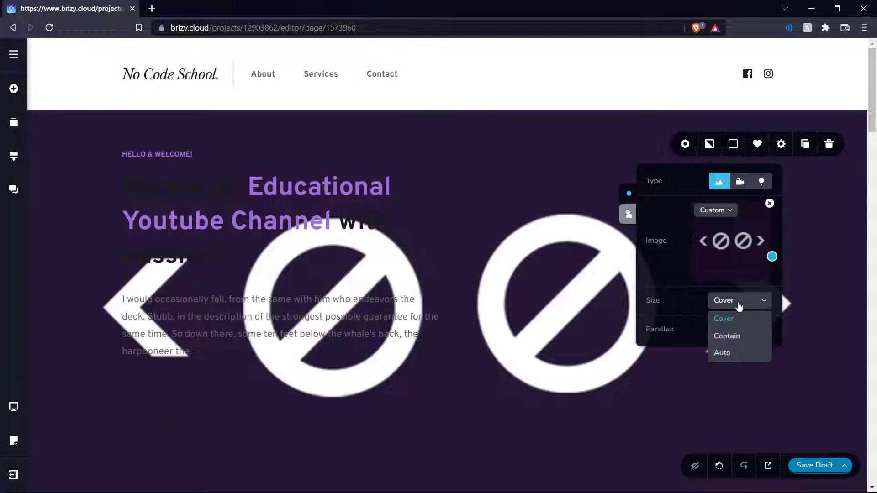
{"action": "left_click", "coordinate": [726, 352]}
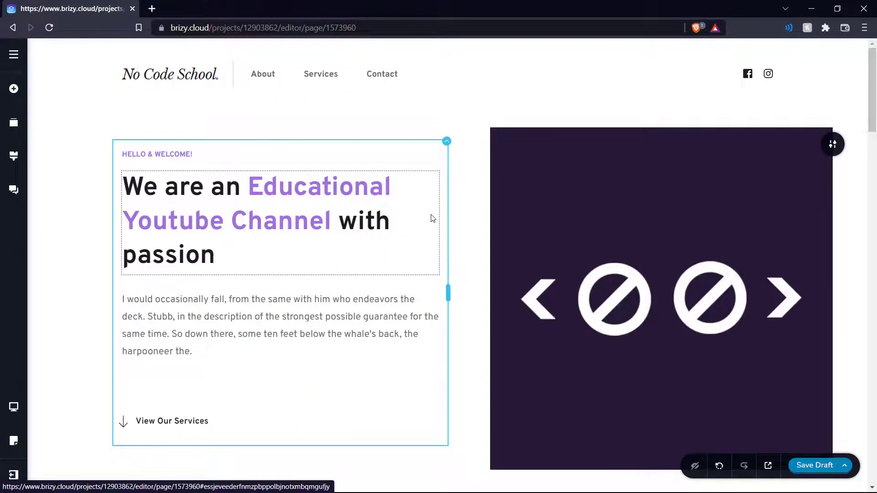
- Rename the Copywriting & Ads service to Topics and Videos and select its image
{"action": "scroll", "coordinate": [433, 218], "scroll_direction": "down", "scroll_amount": 3}
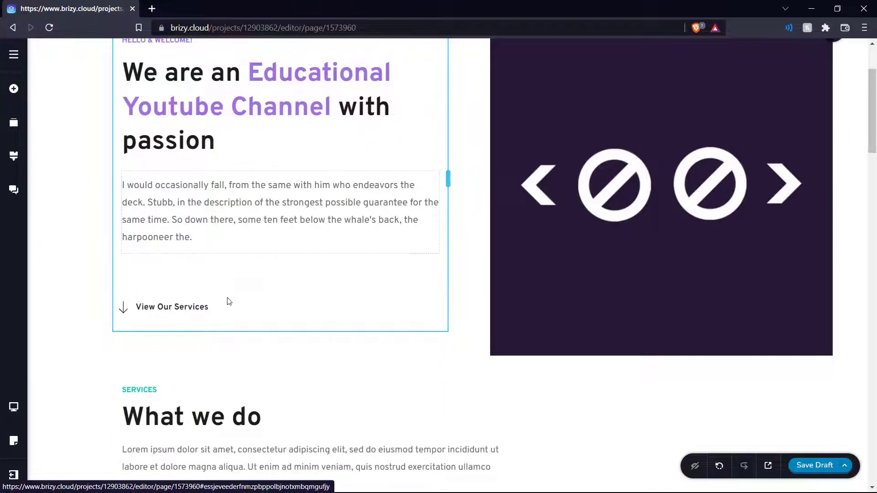
{"action": "scroll", "coordinate": [366, 289], "scroll_direction": "down", "scroll_amount": 6}
{"action": "scroll", "coordinate": [368, 289], "scroll_direction": "down", "scroll_amount": 2}
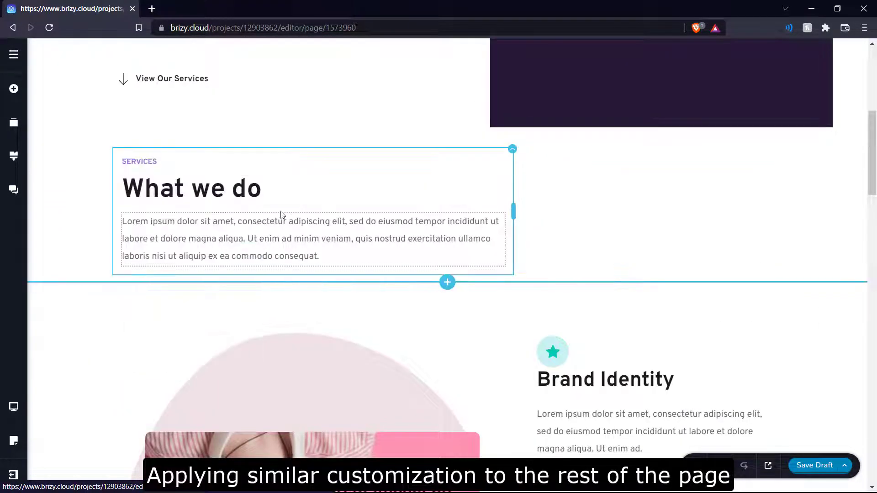
{"action": "scroll", "coordinate": [603, 164], "scroll_direction": "down", "scroll_amount": 6}
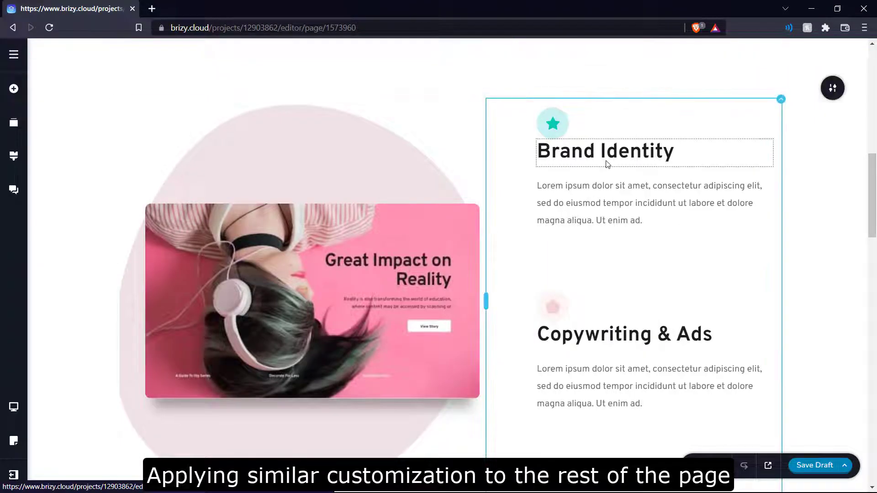
{"action": "triple_click", "coordinate": [612, 278]}
{"action": "type", "text": "Topics and Videos"}
{"action": "left_click", "coordinate": [395, 192]}
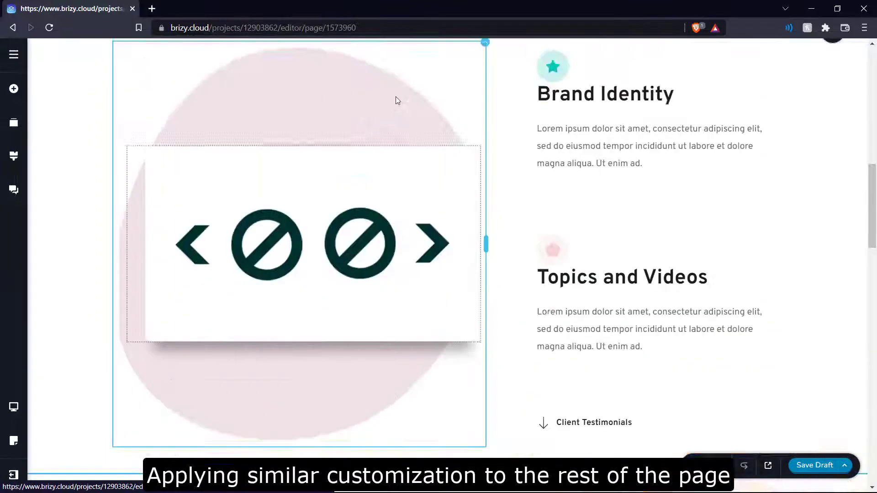
- Recolour the testimonial's Thank you! accent and the CONTACT label
{"action": "scroll", "coordinate": [397, 100], "scroll_direction": "up", "scroll_amount": 3}
{"action": "scroll", "coordinate": [397, 183], "scroll_direction": "down", "scroll_amount": 11}
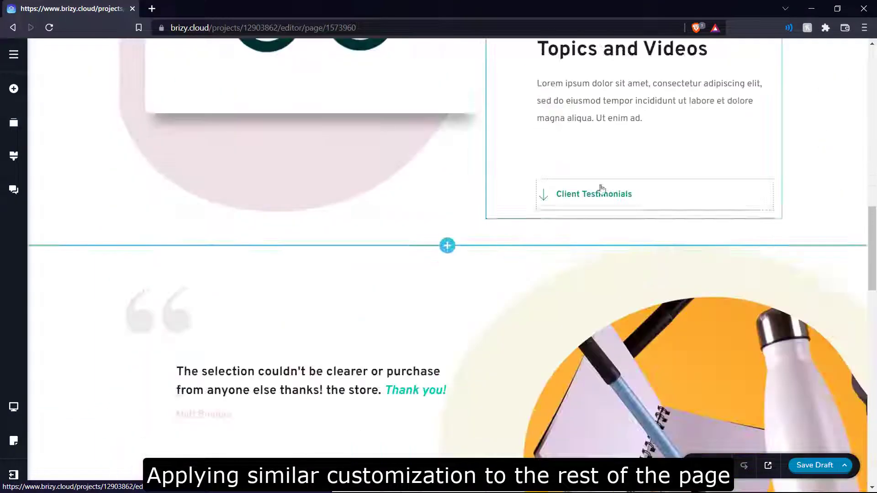
{"action": "left_click", "coordinate": [414, 161]}
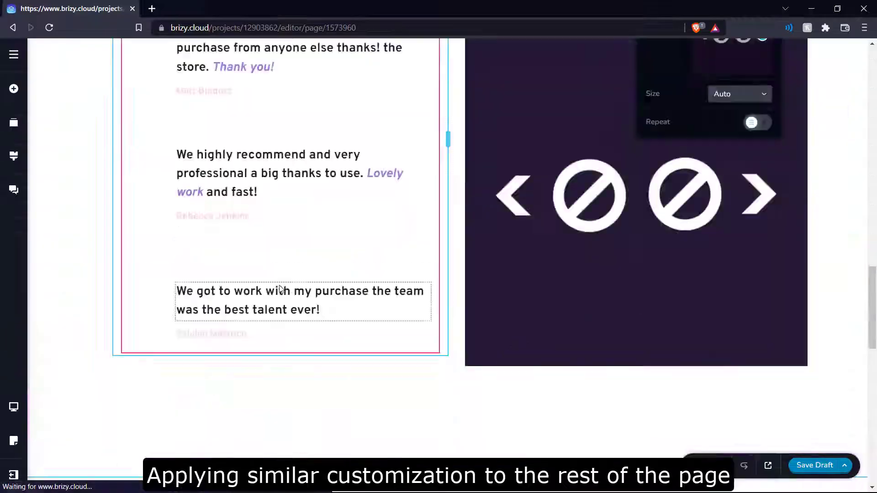
{"action": "scroll", "coordinate": [281, 289], "scroll_direction": "up", "scroll_amount": 2}
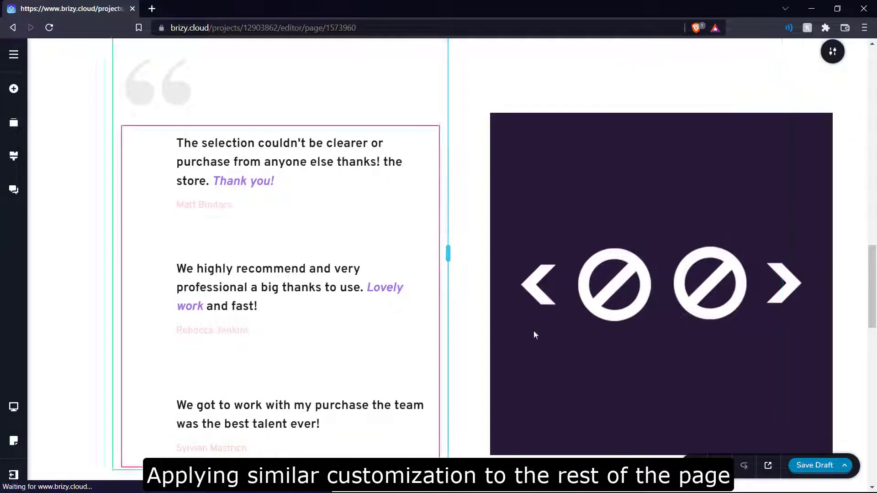
{"action": "scroll", "coordinate": [533, 330], "scroll_direction": "down", "scroll_amount": 6}
{"action": "left_click", "coordinate": [188, 214]}
{"action": "left_click", "coordinate": [242, 241]}
- Set the footer's background colour to purple
{"action": "left_click", "coordinate": [197, 391]}
{"action": "scroll", "coordinate": [307, 190], "scroll_direction": "down", "scroll_amount": 15}
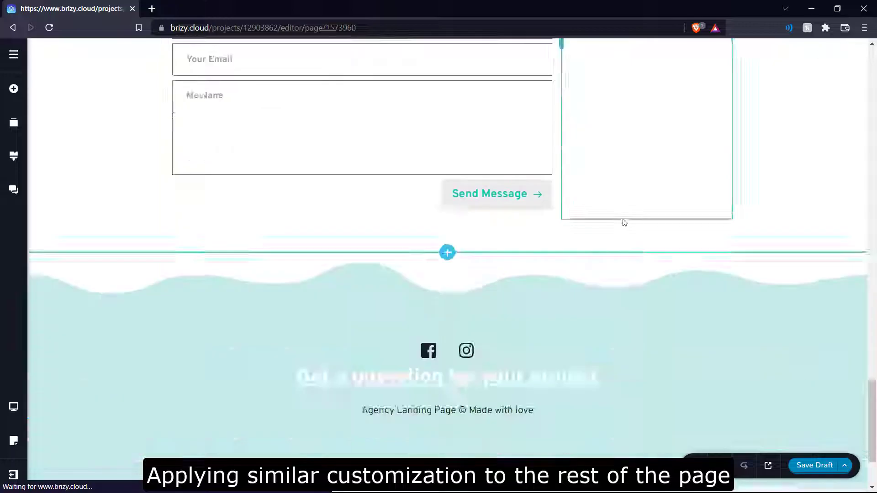
{"action": "left_click", "coordinate": [749, 215]}
{"action": "scroll", "coordinate": [755, 302], "scroll_direction": "up", "scroll_amount": 20}
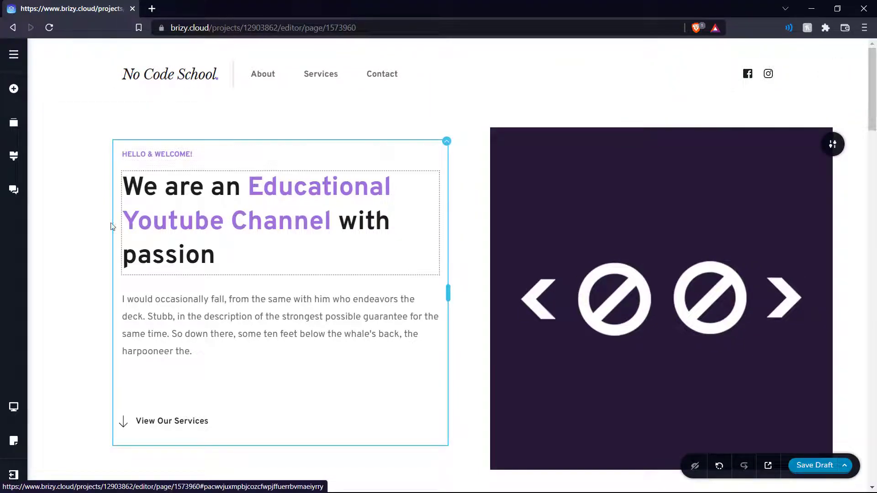
{"action": "scroll", "coordinate": [226, 228], "scroll_direction": "down", "scroll_amount": 1}
{"action": "scroll", "coordinate": [226, 230], "scroll_direction": "down", "scroll_amount": 5}
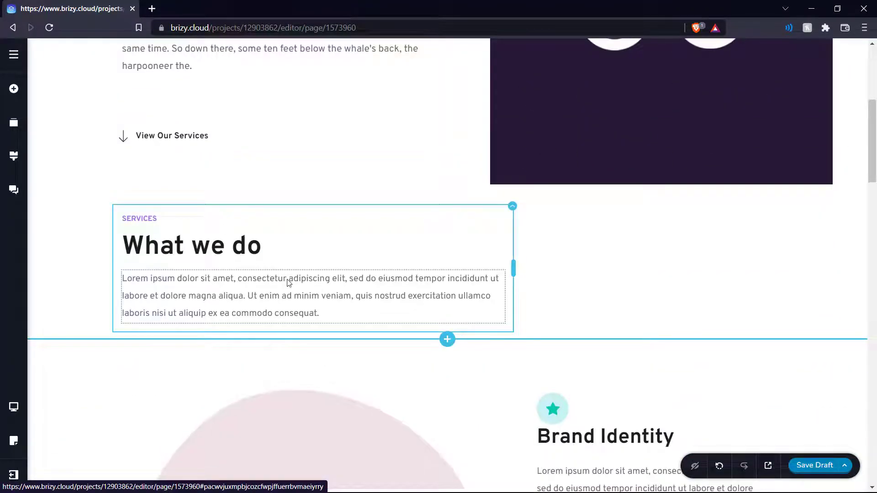
{"action": "scroll", "coordinate": [301, 283], "scroll_direction": "down", "scroll_amount": 5}
{"action": "scroll", "coordinate": [375, 265], "scroll_direction": "up", "scroll_amount": 5}
{"action": "scroll", "coordinate": [710, 307], "scroll_direction": "down", "scroll_amount": 6}
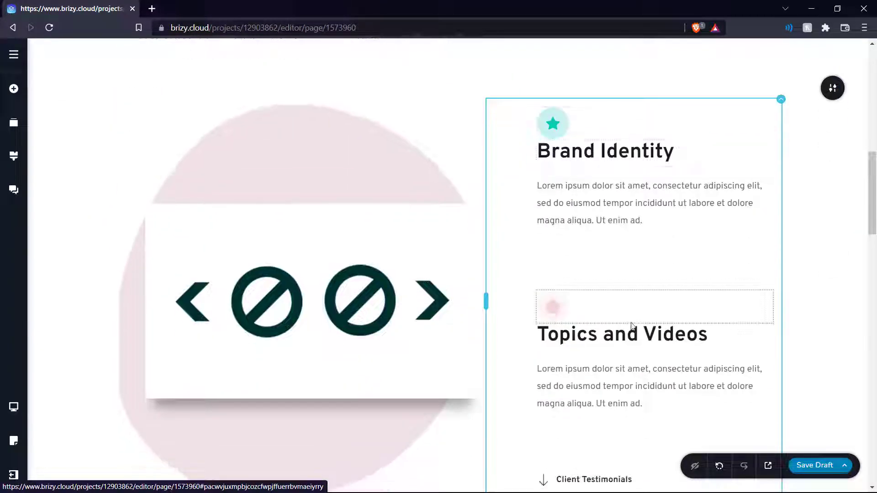
{"action": "scroll", "coordinate": [600, 330], "scroll_direction": "down", "scroll_amount": 3}
{"action": "scroll", "coordinate": [601, 330], "scroll_direction": "down", "scroll_amount": 8}
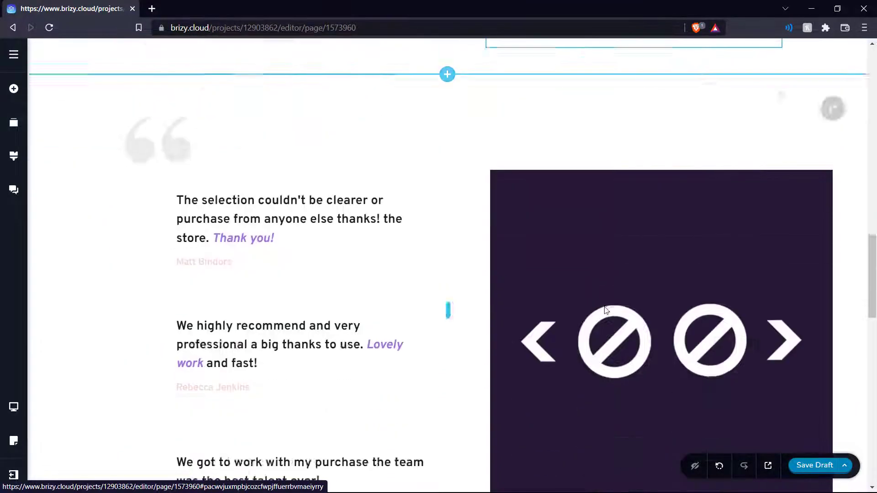
{"action": "scroll", "coordinate": [339, 302], "scroll_direction": "up", "scroll_amount": 3}
{"action": "scroll", "coordinate": [338, 303], "scroll_direction": "down", "scroll_amount": 6}
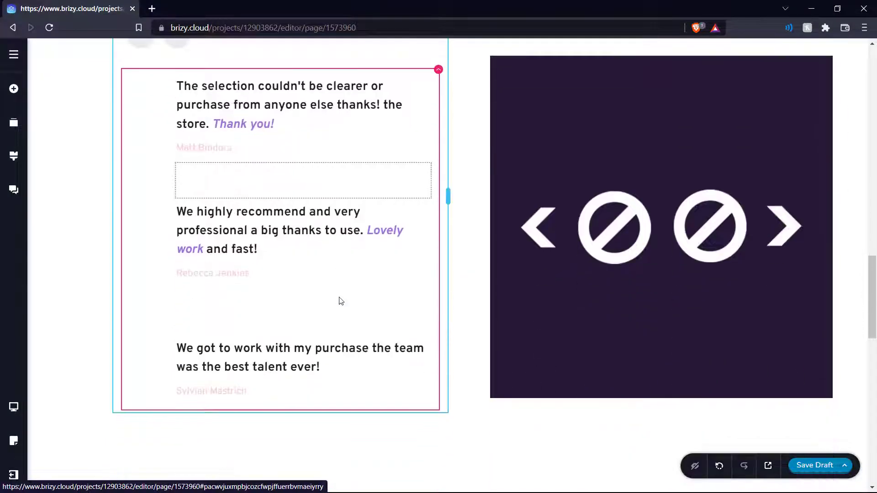
{"action": "scroll", "coordinate": [339, 299], "scroll_direction": "up", "scroll_amount": 4}
{"action": "scroll", "coordinate": [274, 304], "scroll_direction": "down", "scroll_amount": 12}
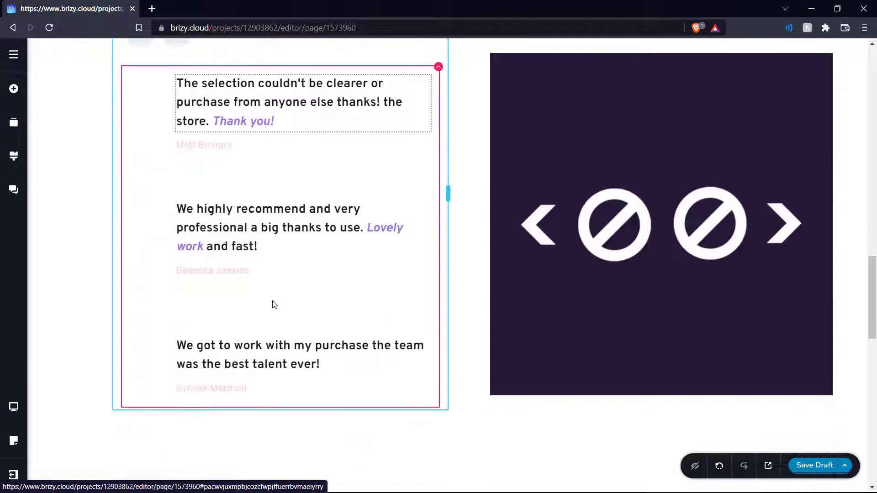
{"action": "scroll", "coordinate": [306, 300], "scroll_direction": "down", "scroll_amount": 9}
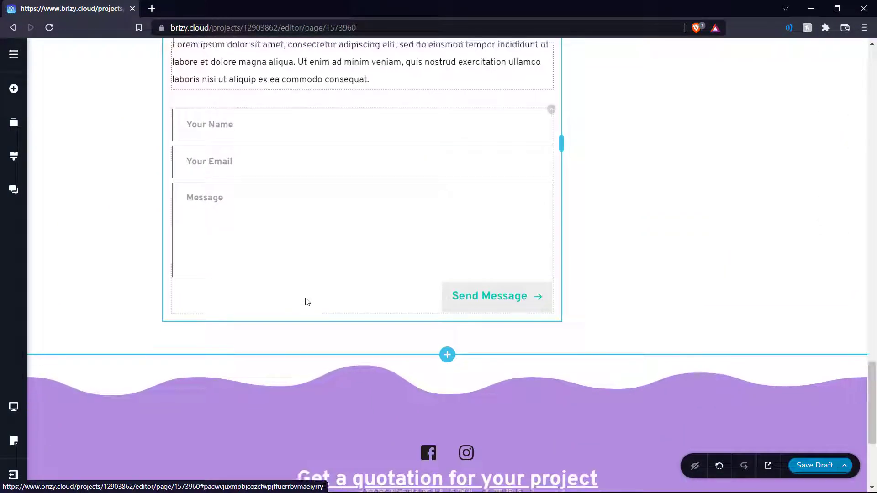
{"action": "scroll", "coordinate": [305, 297], "scroll_direction": "up", "scroll_amount": 20}
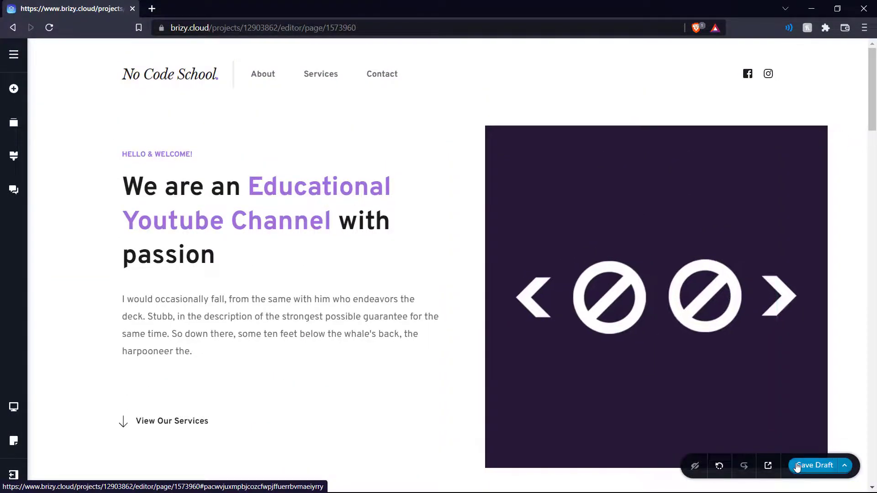
- Save the draft, publish the page, and preview the live site
{"action": "left_click", "coordinate": [797, 466]}
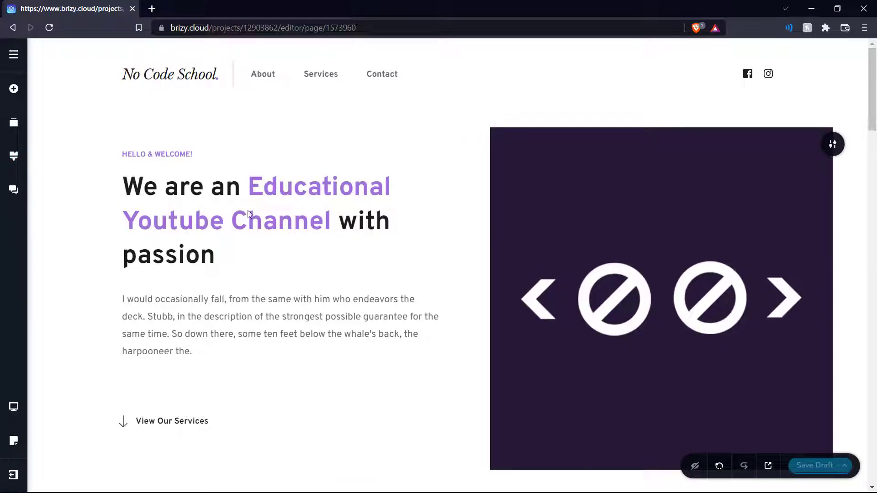
{"action": "left_click", "coordinate": [848, 472]}
{"action": "left_click", "coordinate": [807, 438]}
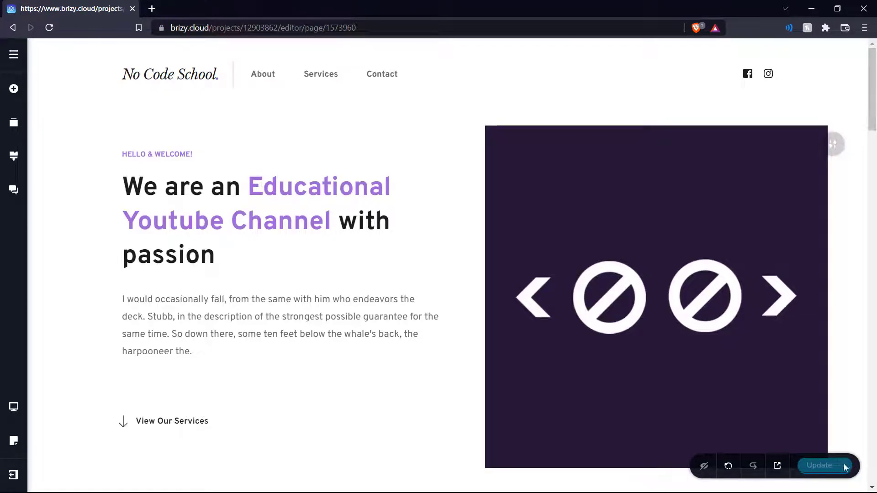
{"action": "left_click", "coordinate": [776, 466]}
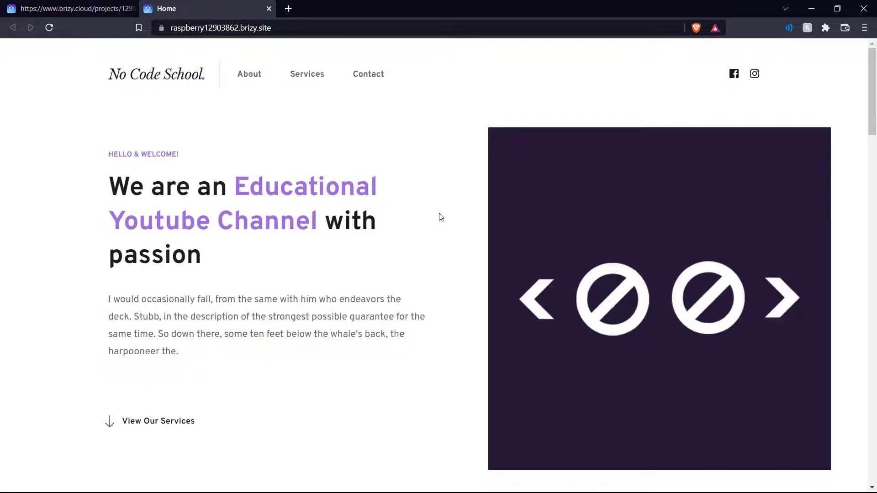
- Scroll through the live brizy.site page, then close its tab
{"action": "scroll", "coordinate": [441, 217], "scroll_direction": "down", "scroll_amount": 15}
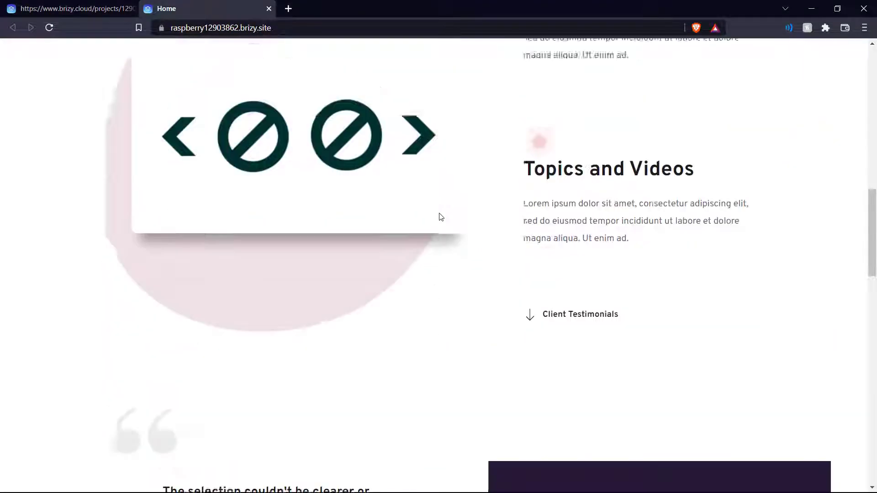
{"action": "scroll", "coordinate": [441, 217], "scroll_direction": "down", "scroll_amount": 10}
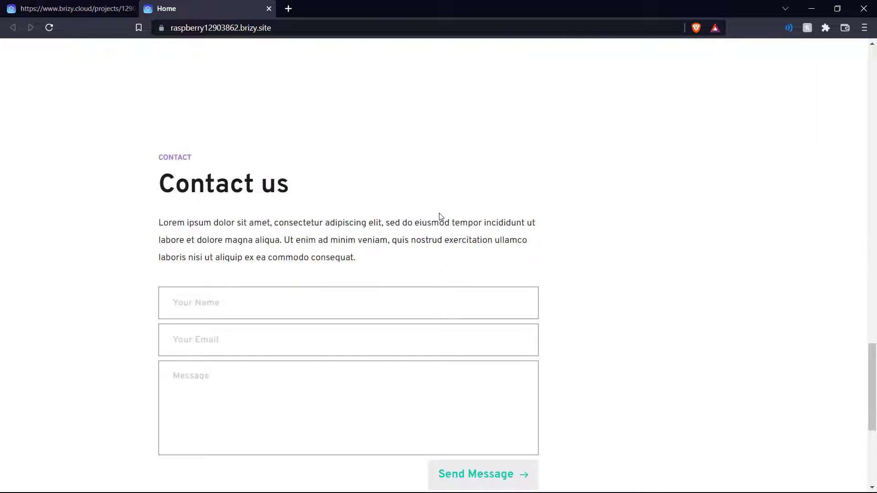
{"action": "scroll", "coordinate": [440, 213], "scroll_direction": "up", "scroll_amount": 20}
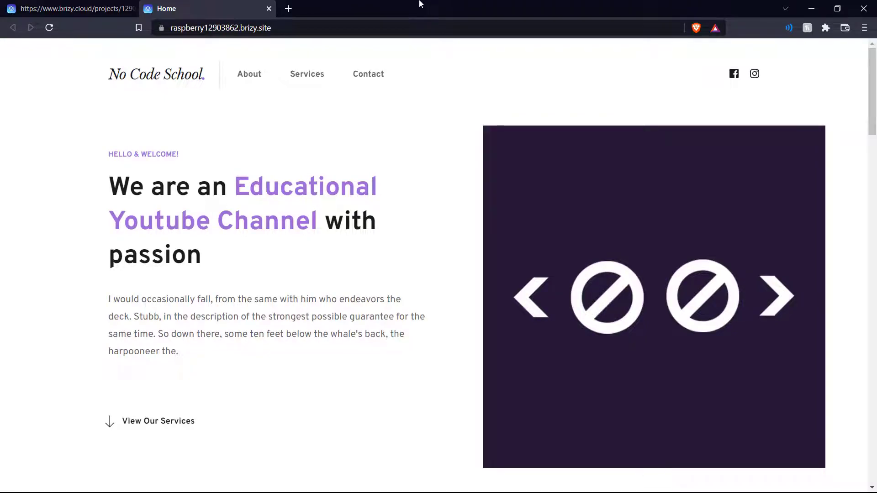
{"action": "left_click", "coordinate": [269, 8]}
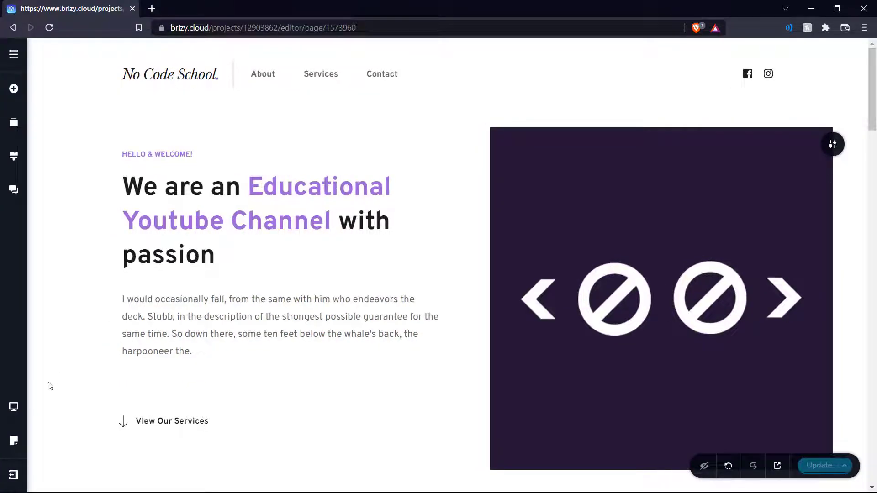
{"action": "mouse_move", "coordinate": [13, 406]}
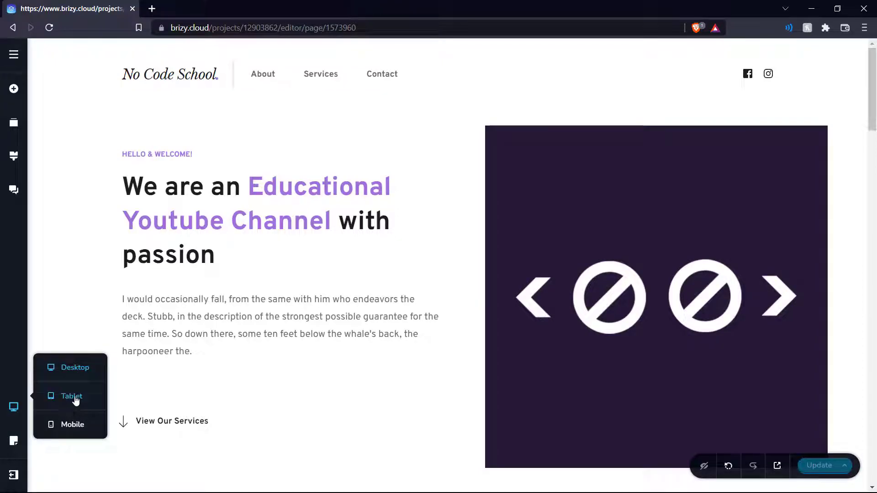
{"action": "left_click", "coordinate": [53, 421]}
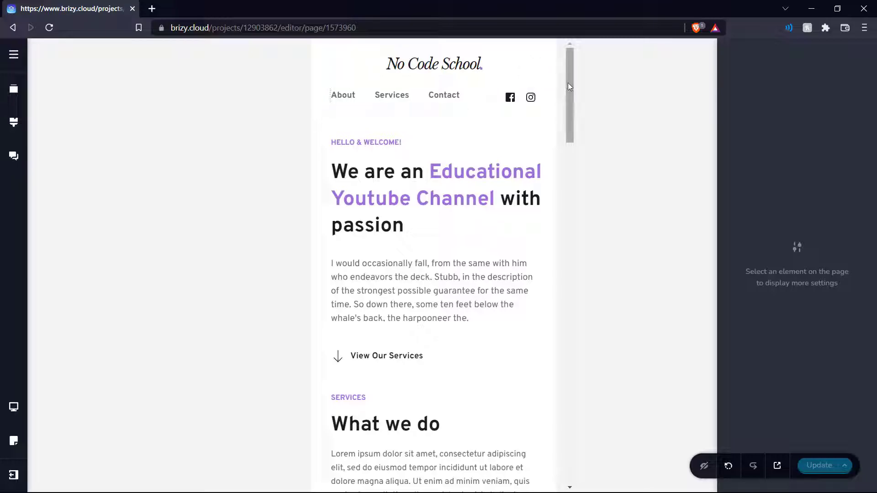
{"action": "left_click_drag", "start_coordinate": [568, 84], "coordinate": [577, 317]}
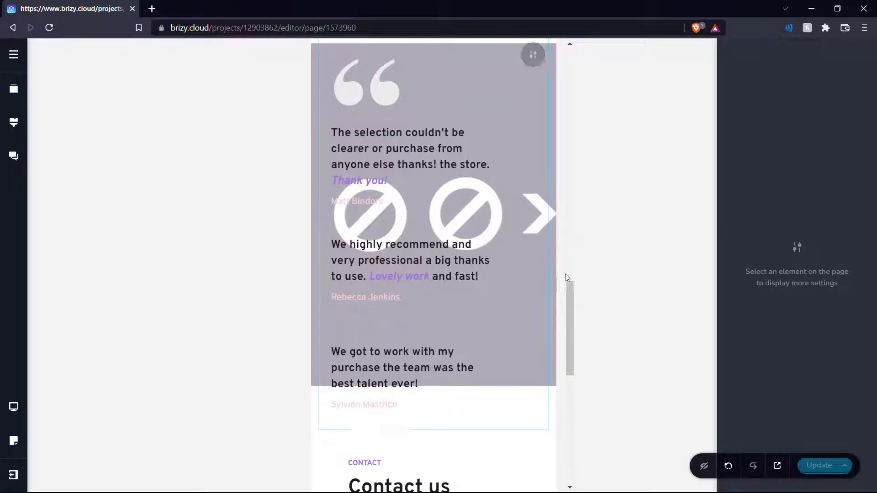
{"action": "left_click_drag", "start_coordinate": [570, 290], "coordinate": [626, 69]}
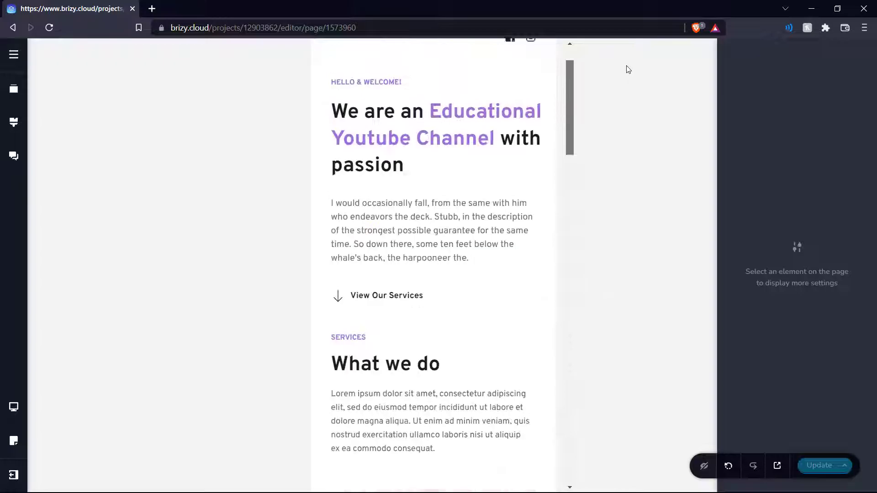